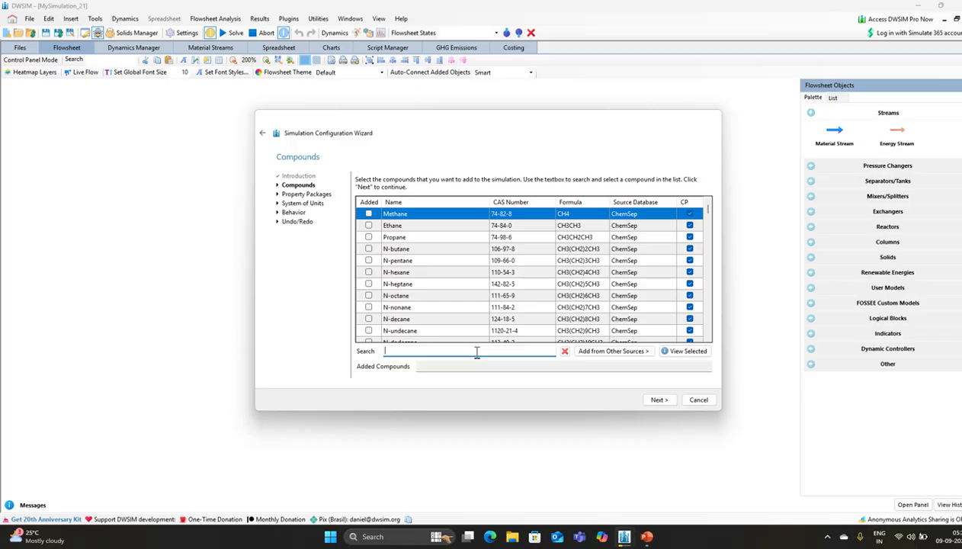
- Search the compound list for nitrogen and add Nitrogen (N2) to the simulation
{"action": "type", "text": "nitroge"}
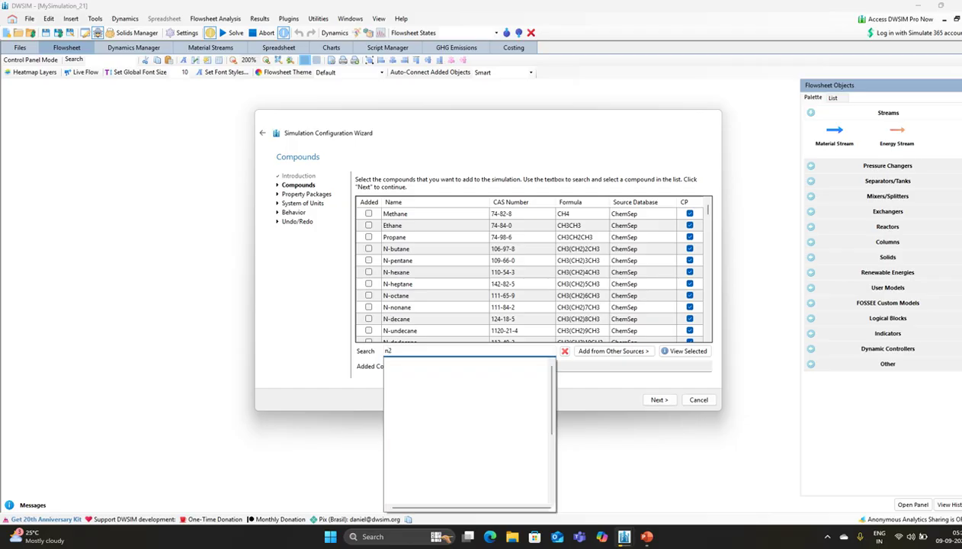
{"action": "type", "text": "n"}
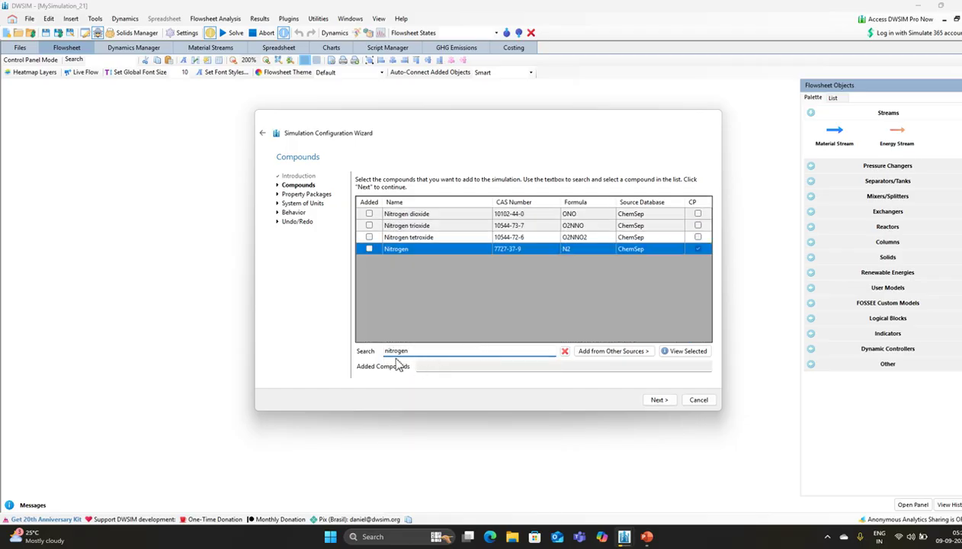
{"action": "left_click", "coordinate": [370, 250]}
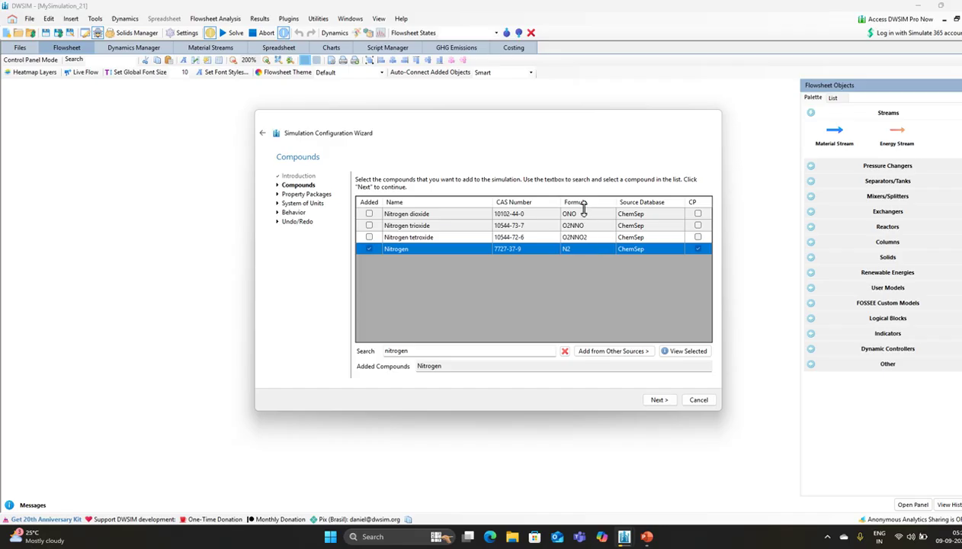
- Search the compound list for hydrogen and add Hydrogen (H2) to the simulation
{"action": "key", "text": "BackSpace"}
{"action": "key", "text": "BackSpace"}
{"action": "key", "text": "BackSpace"}
{"action": "key", "text": "BackSpace"}
{"action": "key", "text": "BackSpace"}
{"action": "key", "text": "BackSpace"}
{"action": "key", "text": "BackSpace"}
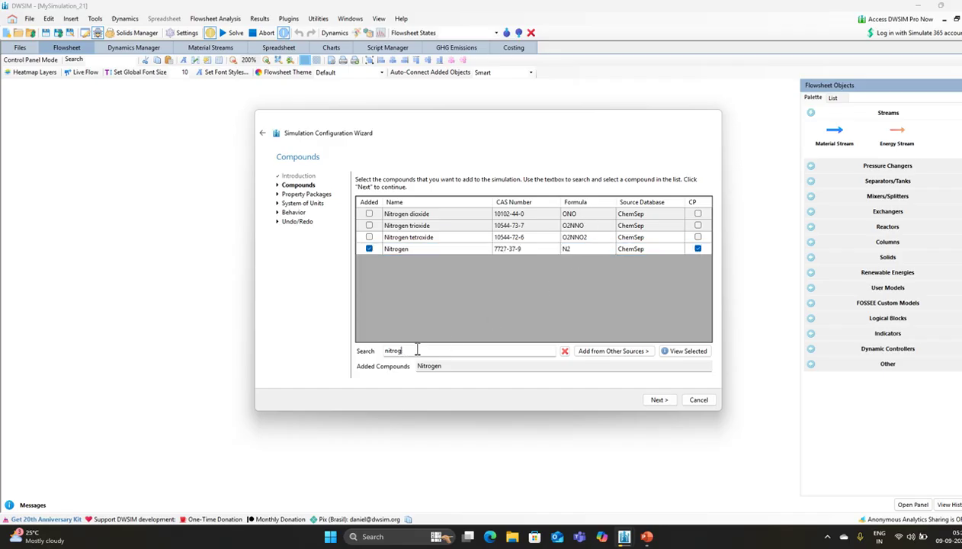
{"action": "key", "text": "BackSpace"}
{"action": "type", "text": "h"}
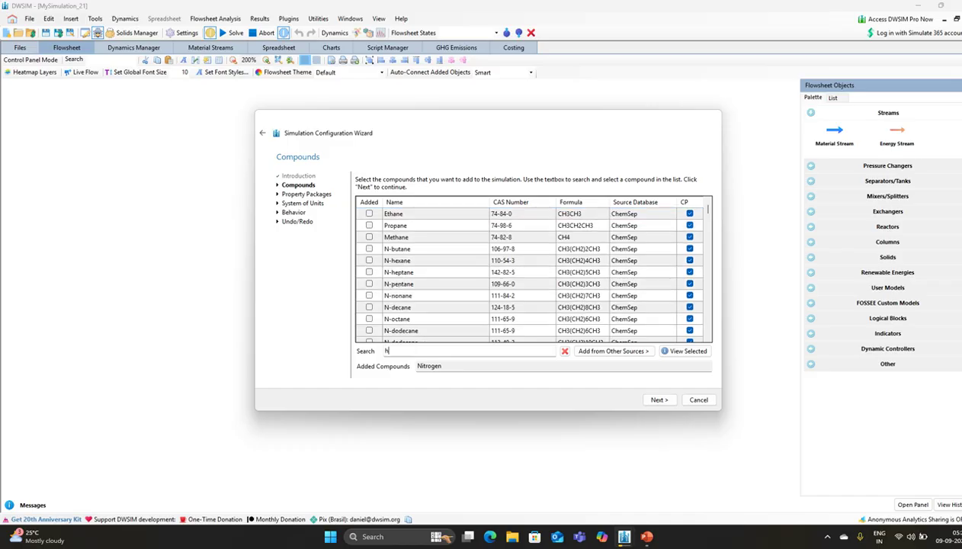
{"action": "type", "text": "ydrogn"}
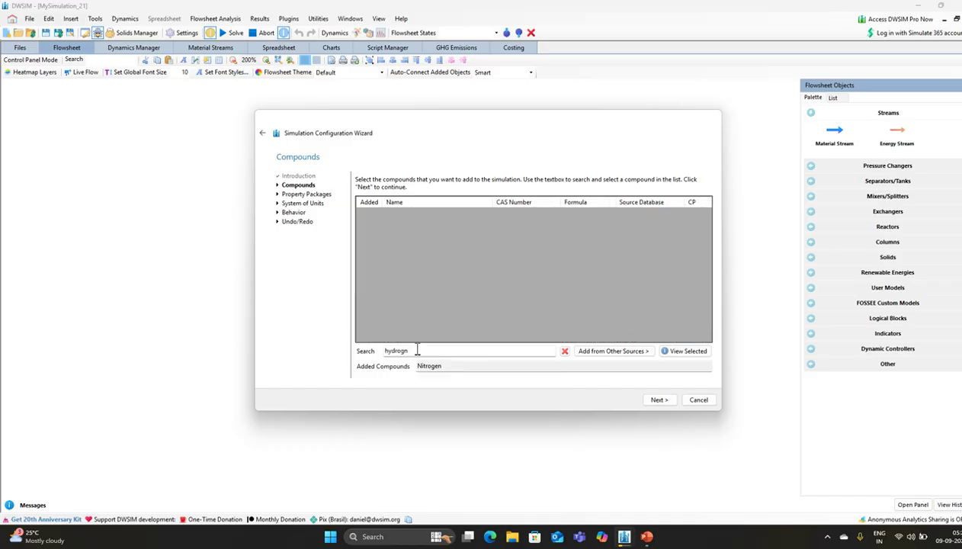
{"action": "key", "text": "BackSpace"}
{"action": "type", "text": "en"}
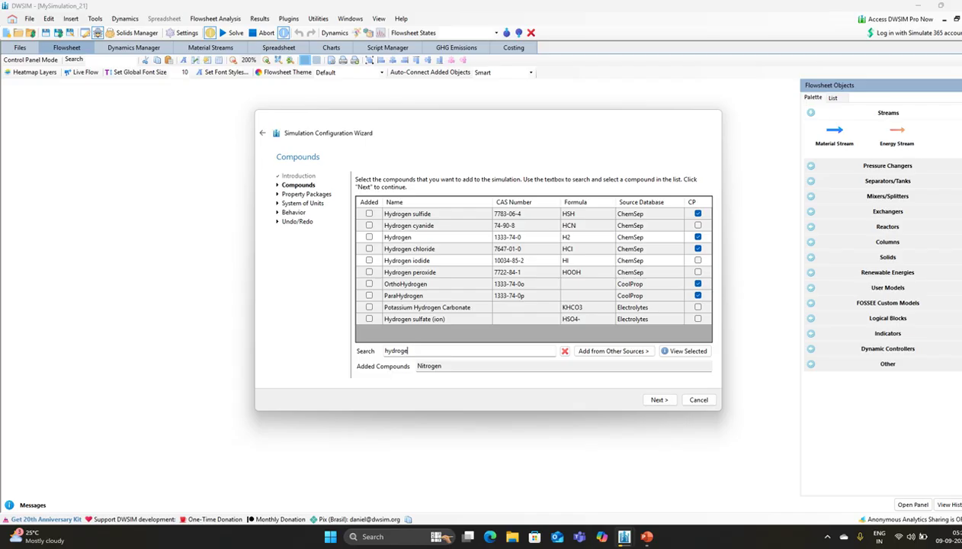
{"action": "left_click", "coordinate": [369, 237]}
- Search for ammonia, add Ammonia (NH3) to the simulation, and continue to the property packages
{"action": "left_click_drag", "start_coordinate": [424, 351], "coordinate": [382, 351]}
{"action": "type", "text": "ammonia"}
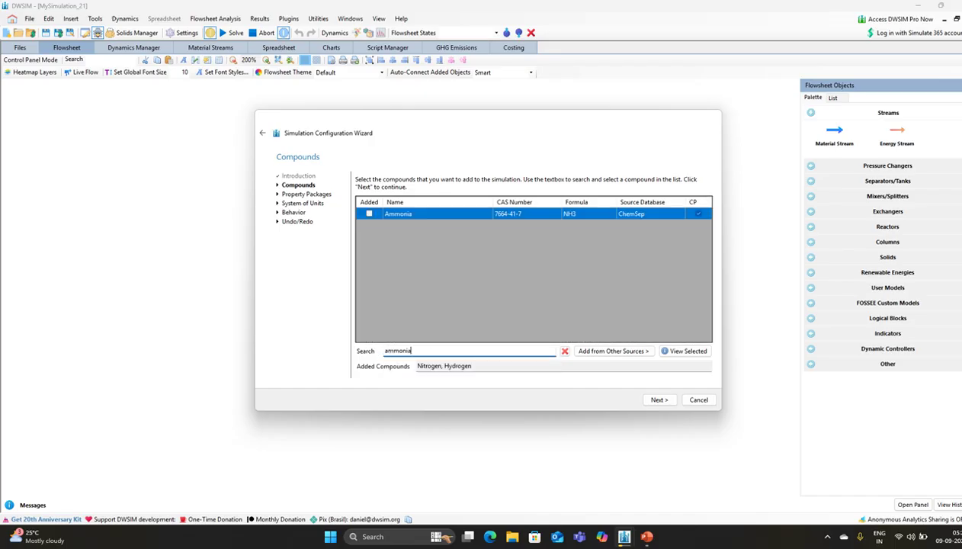
{"action": "left_click", "coordinate": [368, 213]}
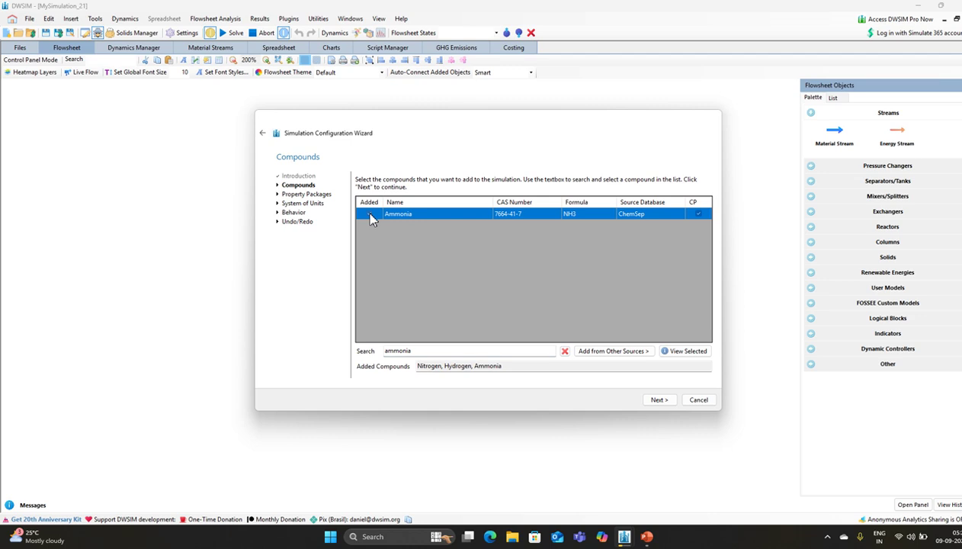
{"action": "left_click", "coordinate": [659, 401]}
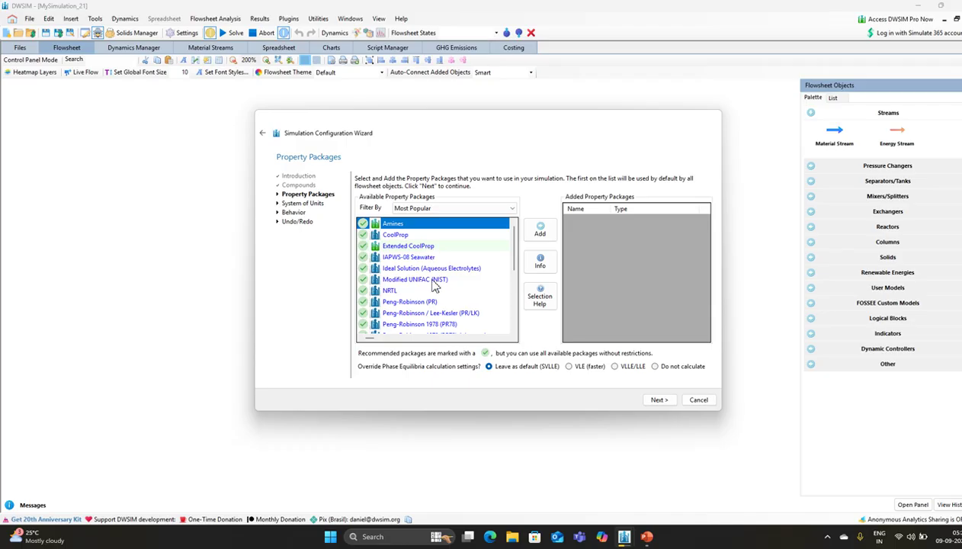
- Add the Peng-Robinson / Lee-Kesler (PR/LK) property package and continue to the system of units
{"action": "left_click", "coordinate": [431, 303]}
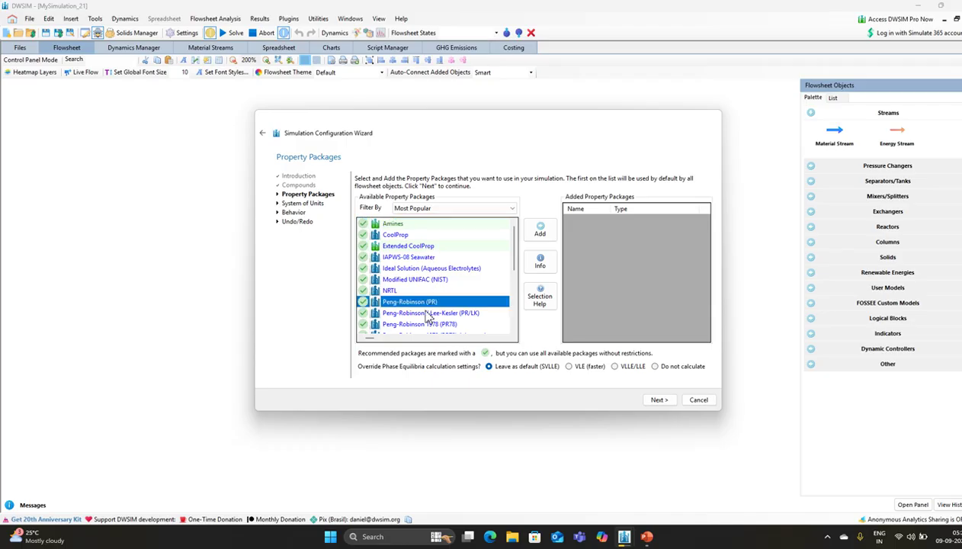
{"action": "left_click", "coordinate": [410, 314]}
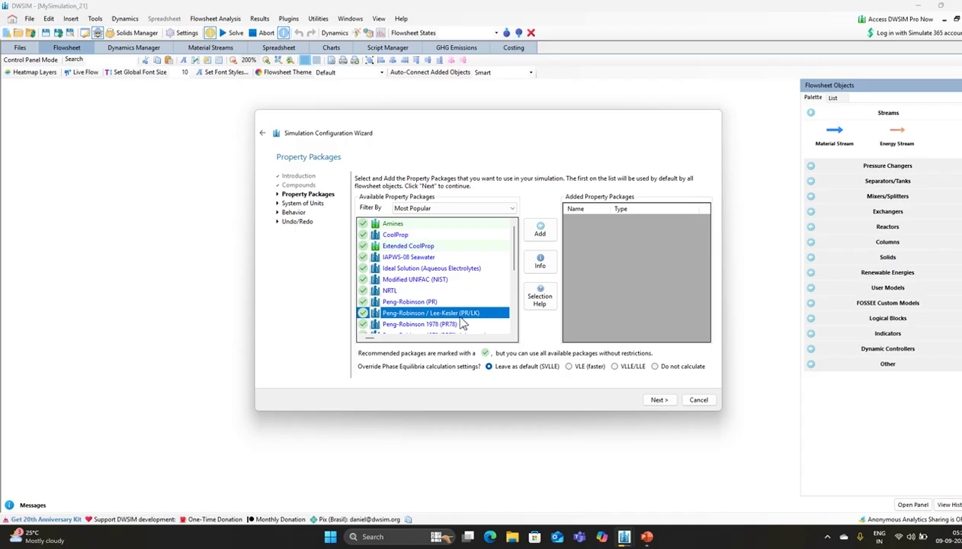
{"action": "left_click", "coordinate": [540, 235]}
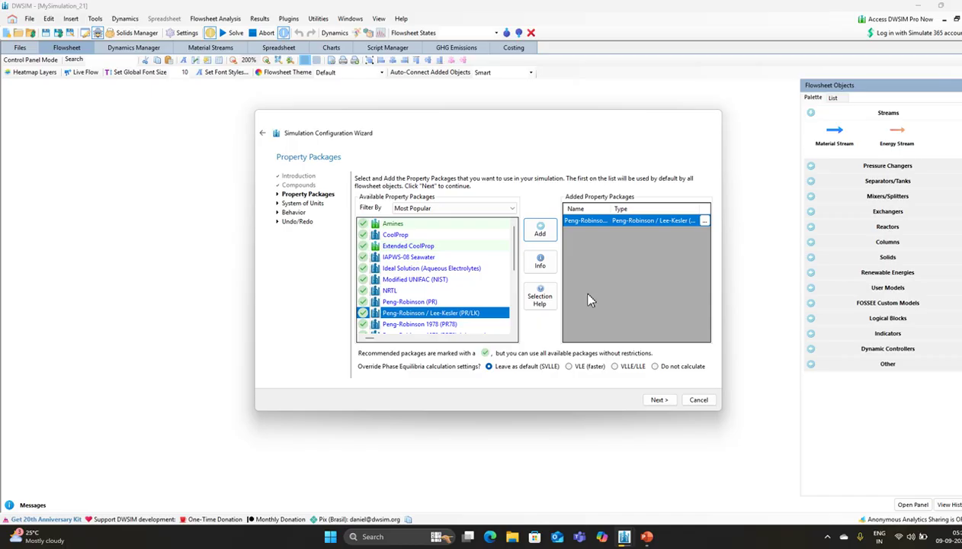
{"action": "left_click", "coordinate": [648, 402]}
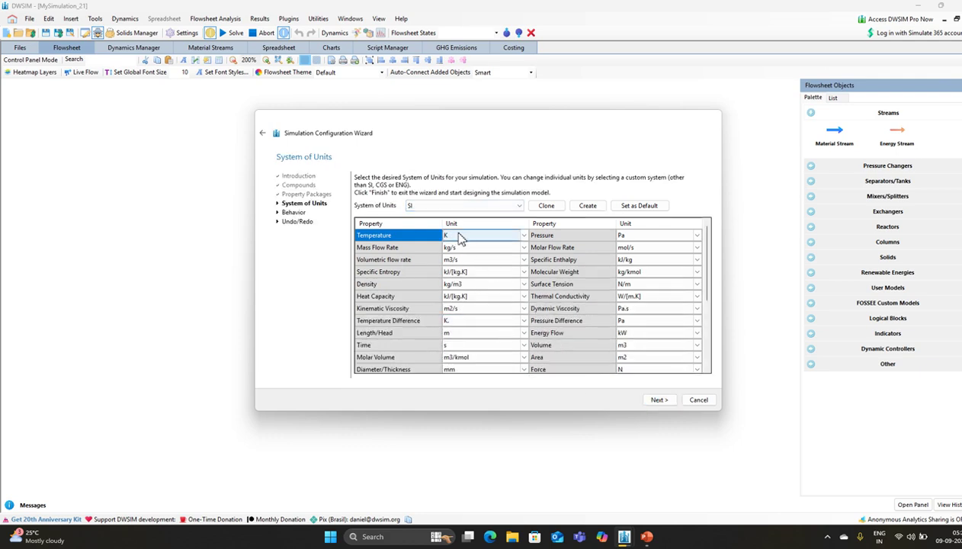
- Set the system of units to C5 and finish the configuration wizard, leaving the behavior and undo/redo options as they are
{"action": "left_click", "coordinate": [458, 206]}
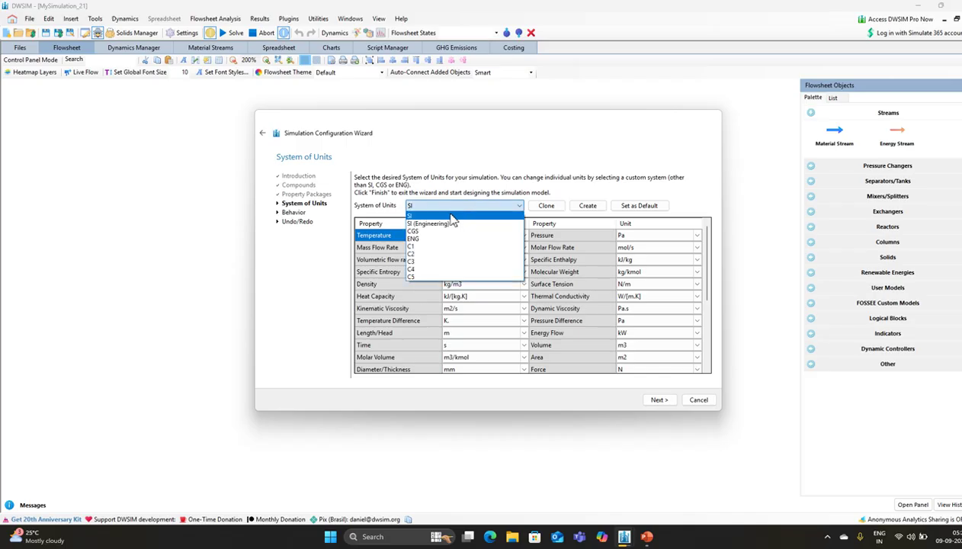
{"action": "left_click", "coordinate": [426, 278]}
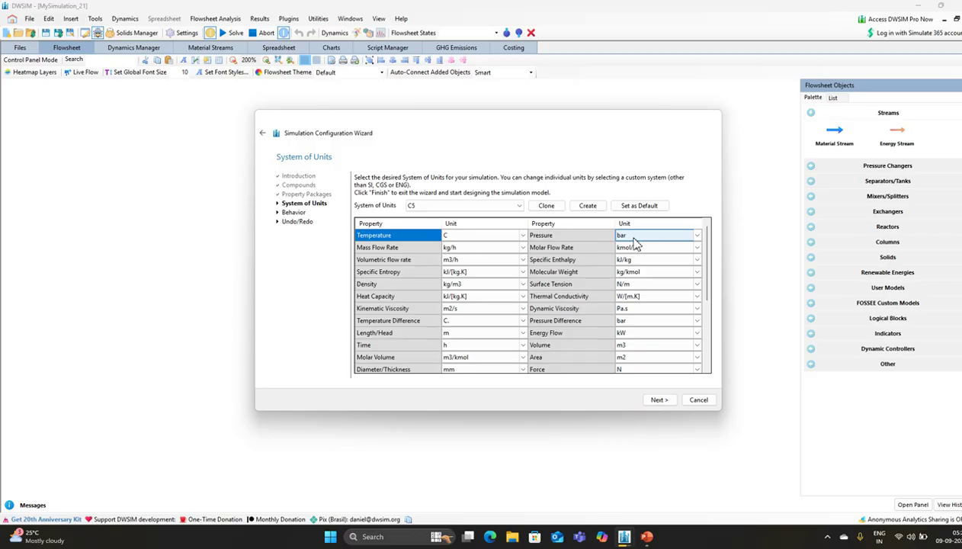
{"action": "left_click", "coordinate": [661, 401]}
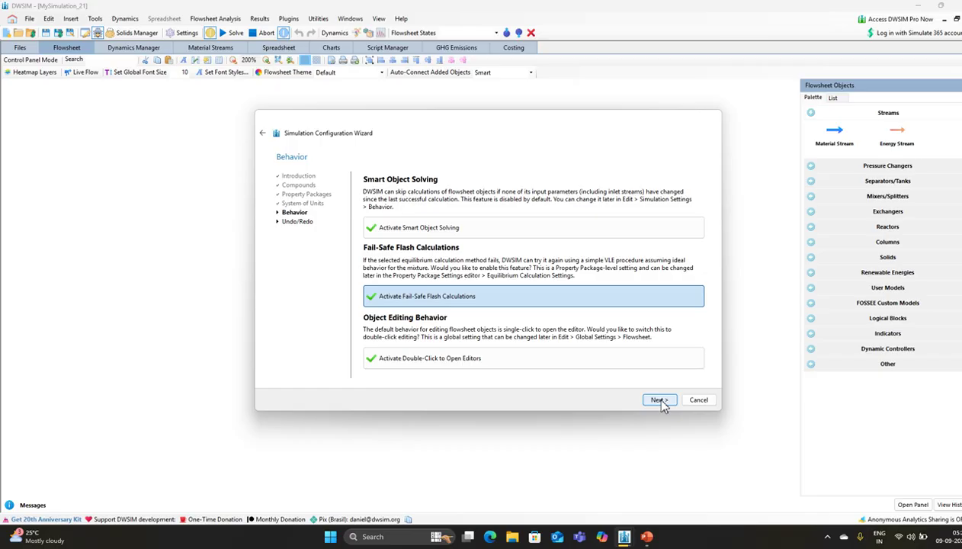
{"action": "left_click", "coordinate": [660, 400]}
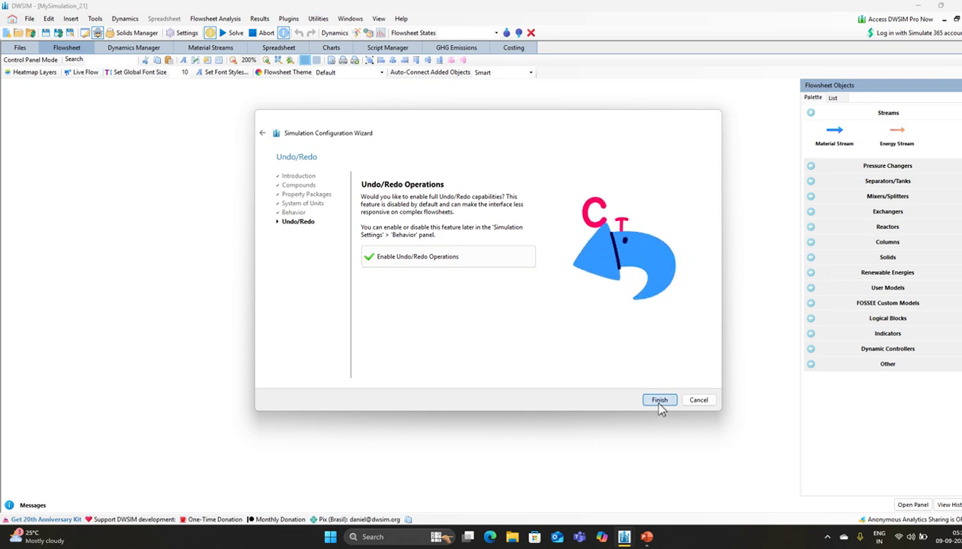
{"action": "left_click", "coordinate": [659, 401]}
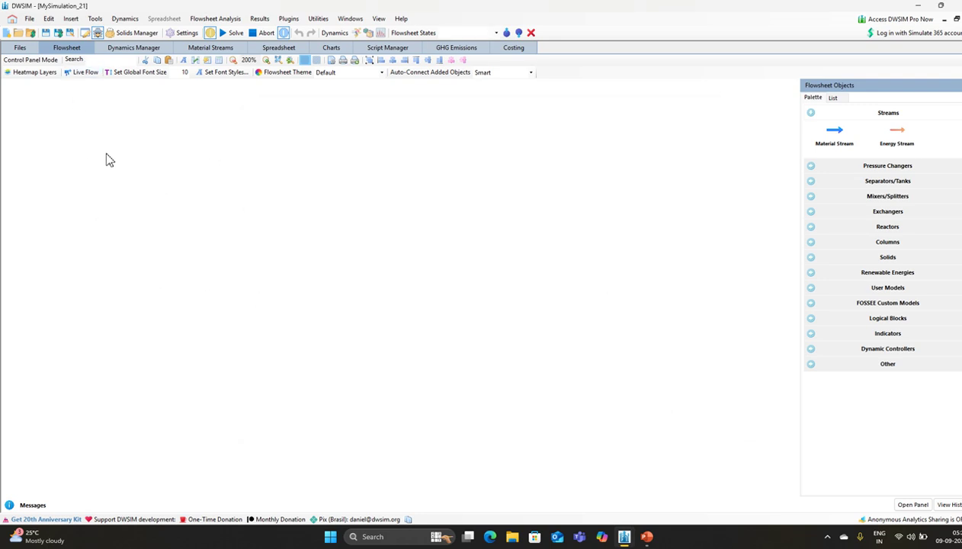
- Place an Equilibrium Reactor with its auto-connected streams on the flowsheet
{"action": "left_click", "coordinate": [817, 115]}
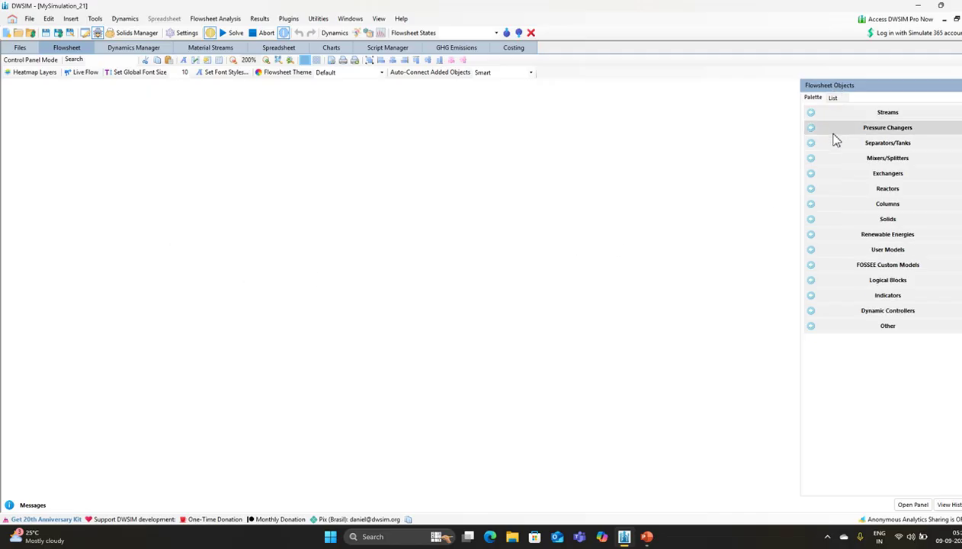
{"action": "left_click", "coordinate": [812, 191]}
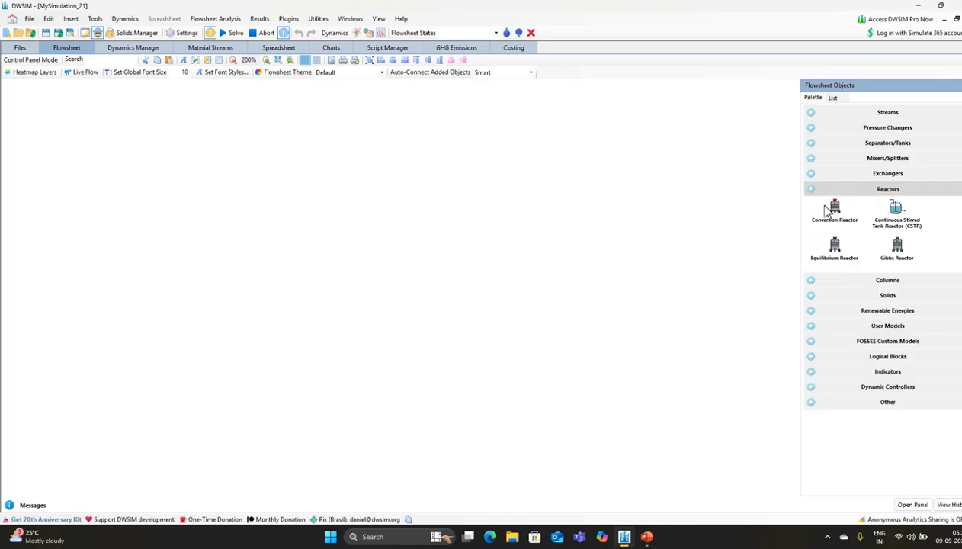
{"action": "left_click_drag", "start_coordinate": [835, 246], "coordinate": [352, 212]}
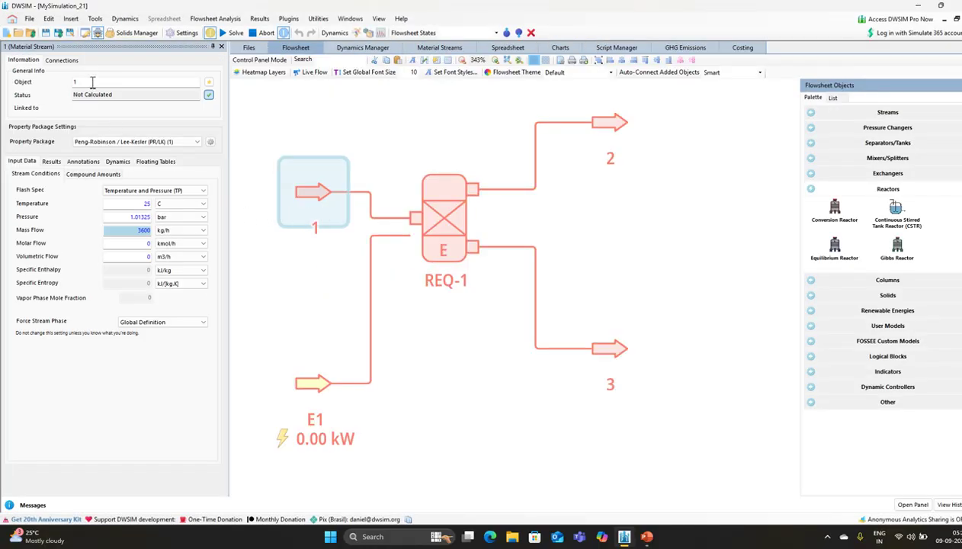
- Rename the reactor's feed material stream 1 as inlet_stream and close its editor
{"action": "left_click", "coordinate": [92, 81]}
{"action": "key", "text": "BackSpace"}
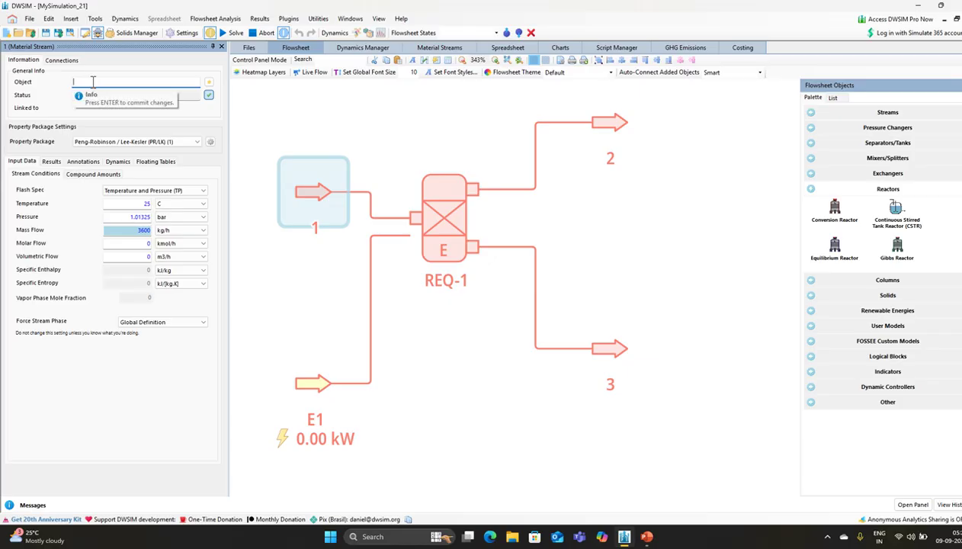
{"action": "type", "text": "inletstream"}
{"action": "key", "text": "BackSpace"}
{"action": "key", "text": "BackSpace"}
{"action": "key", "text": "BackSpace"}
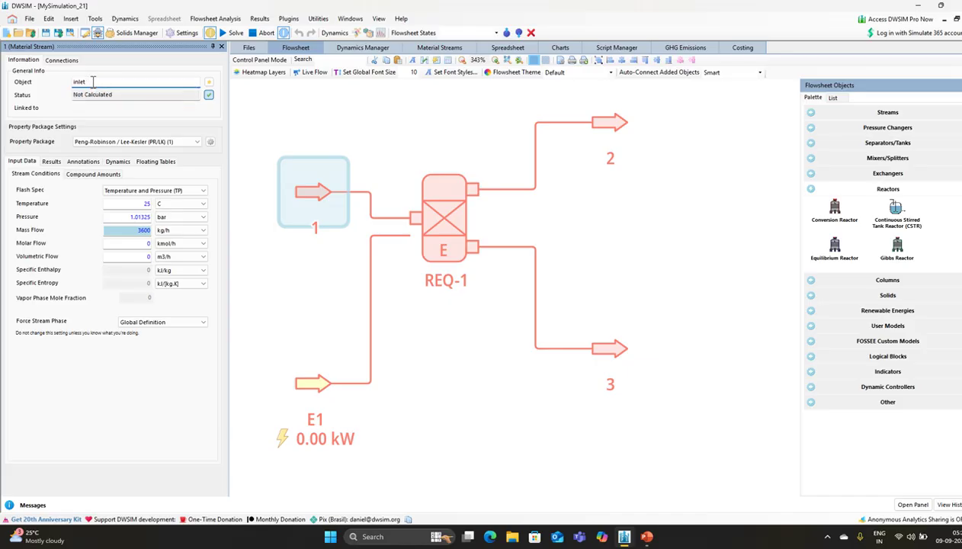
{"action": "type", "text": "_stream"}
{"action": "key", "text": "Return"}
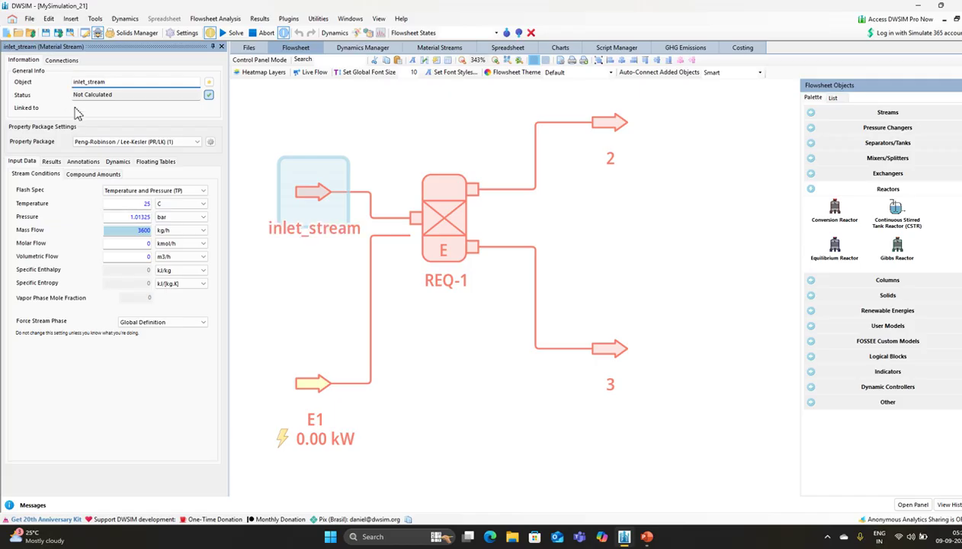
{"action": "left_click", "coordinate": [222, 47]}
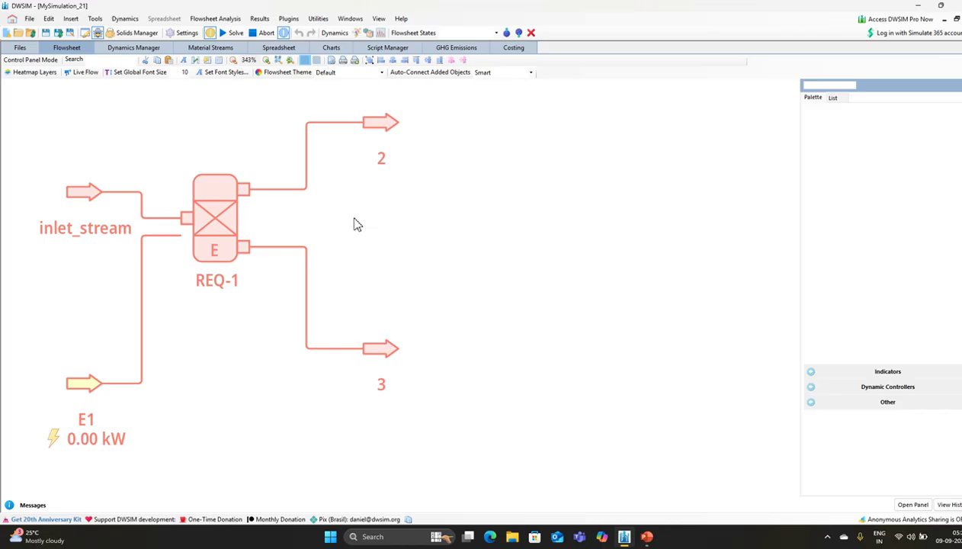
- Rename the reactor's upper outlet material stream 2 as output_stream_2
{"action": "scroll", "coordinate": [245, 159], "scroll_direction": "down", "scroll_amount": 3}
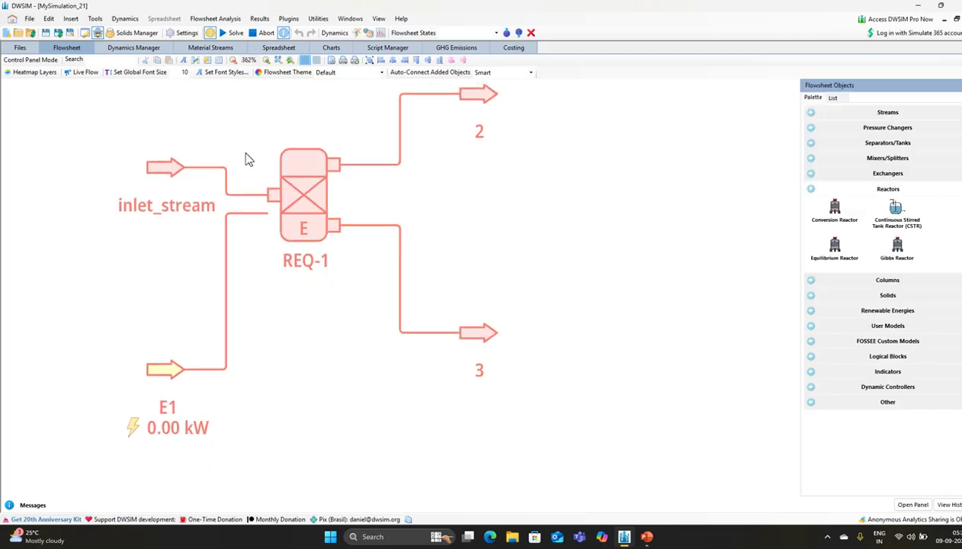
{"action": "scroll", "coordinate": [245, 159], "scroll_direction": "down", "scroll_amount": 5}
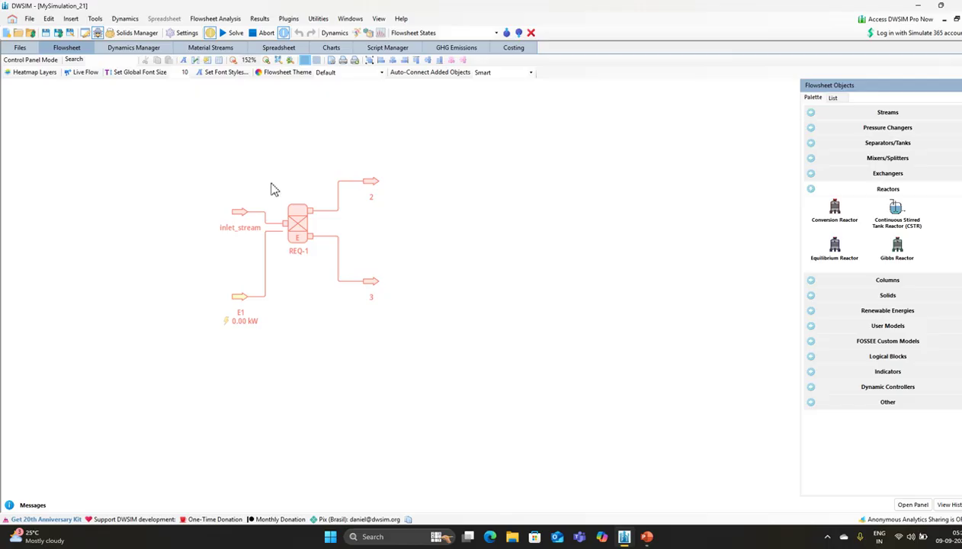
{"action": "left_click_drag", "start_coordinate": [288, 189], "coordinate": [328, 208]}
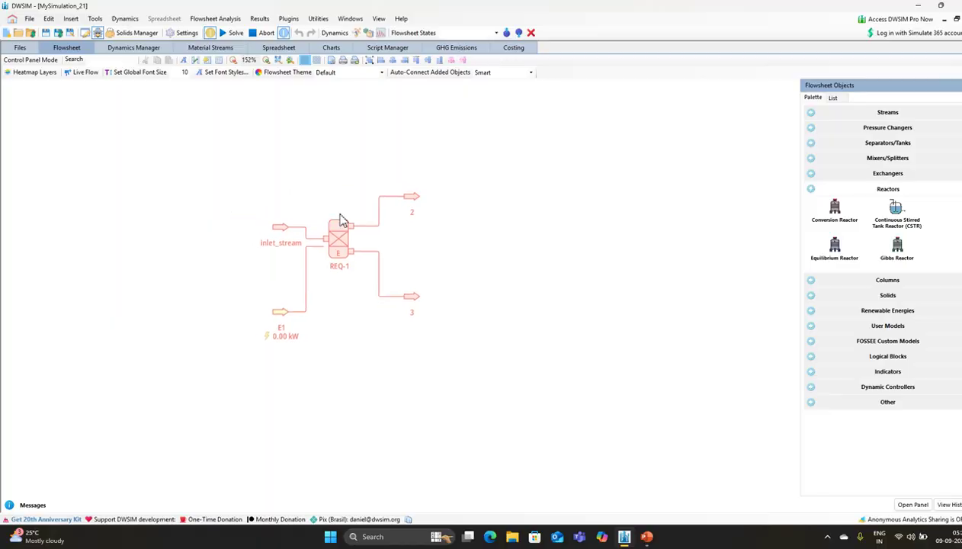
{"action": "left_click", "coordinate": [409, 204]}
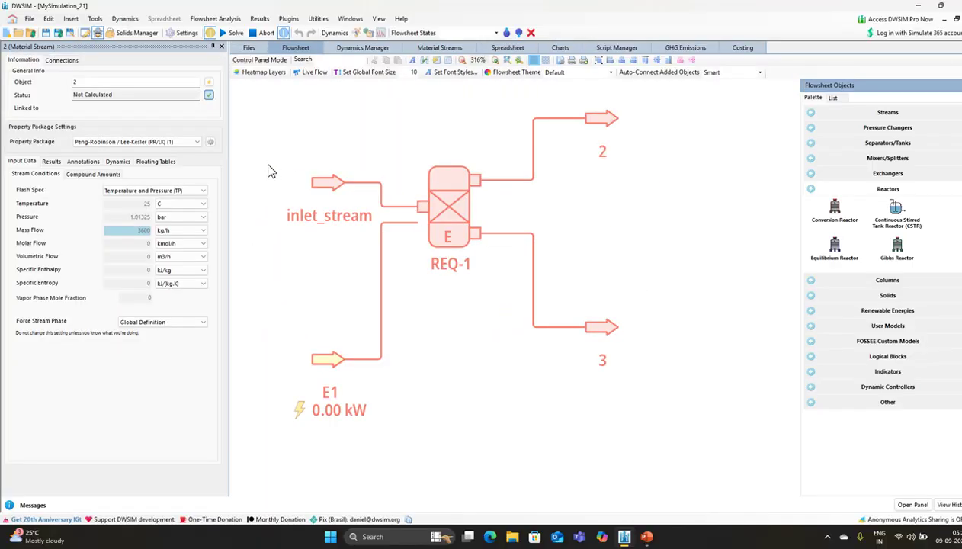
{"action": "double_click", "coordinate": [102, 84]}
{"action": "key", "text": "BackSpace"}
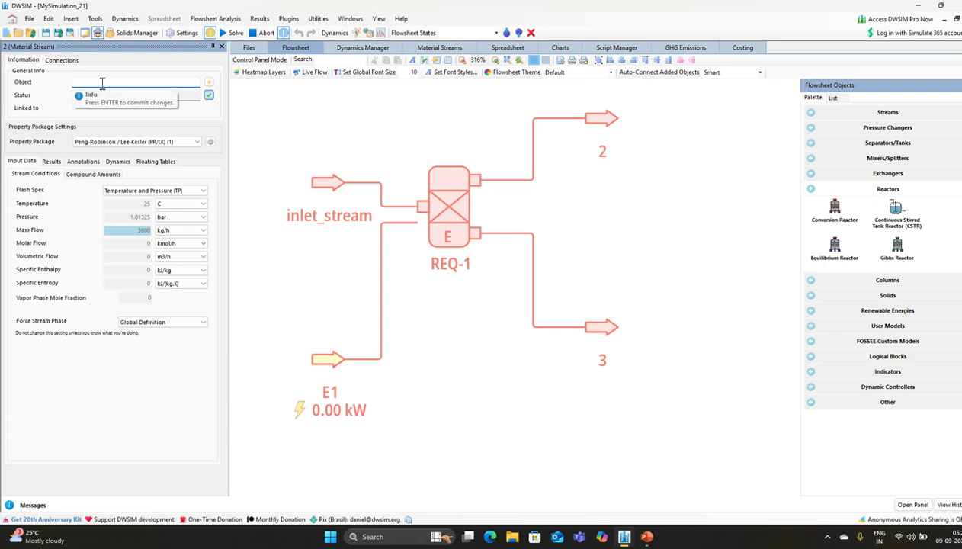
{"action": "type", "text": "outle"}
{"action": "type", "text": "t_"}
{"action": "key", "text": "BackSpace"}
{"action": "key", "text": "BackSpace"}
{"action": "key", "text": "BackSpace"}
{"action": "type", "text": "put_stream_"}
{"action": "left_click", "coordinate": [496, 359]}
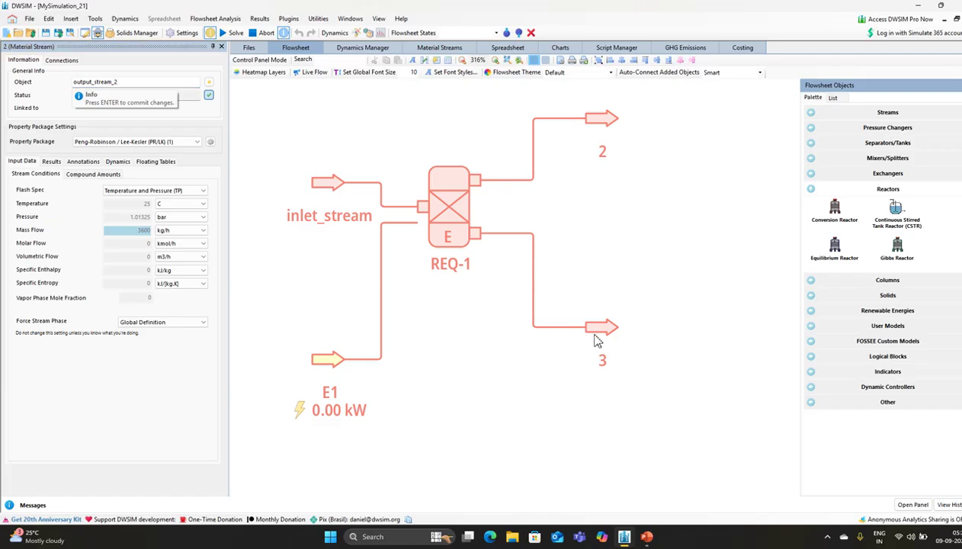
{"action": "left_click", "coordinate": [141, 84]}
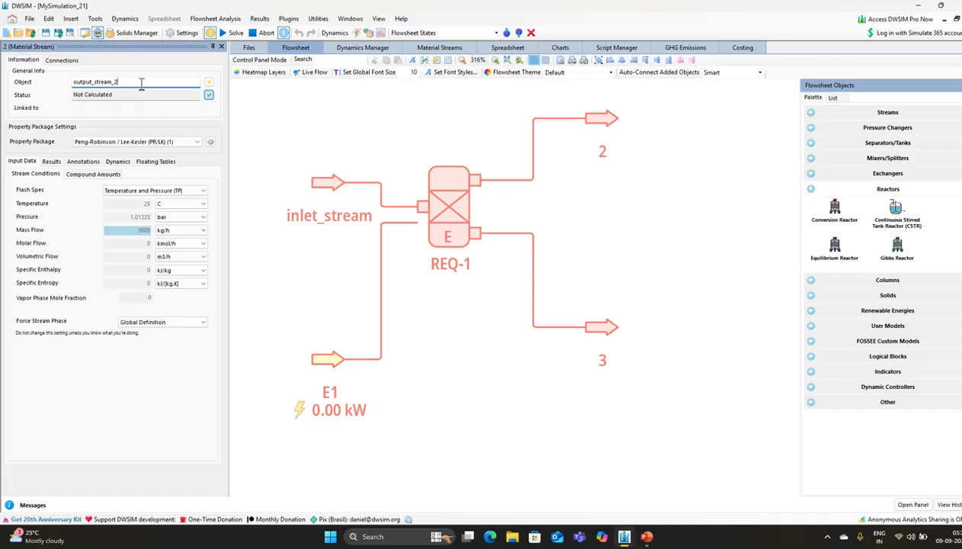
{"action": "key", "text": "Return"}
- Rename the reactor's lower outlet material stream 3 as output_stream_1 and close the open stream editors
{"action": "left_click", "coordinate": [585, 328]}
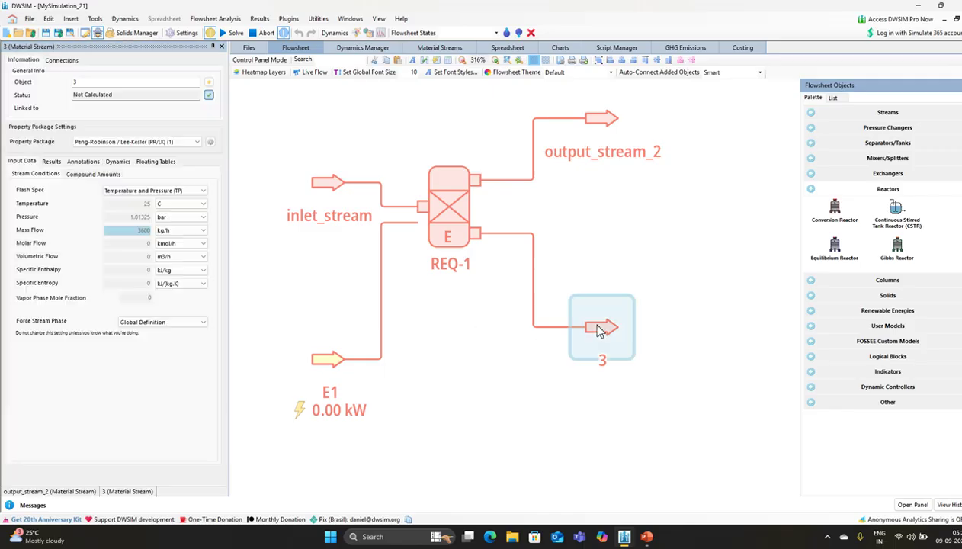
{"action": "double_click", "coordinate": [92, 81]}
{"action": "type", "text": "ou"}
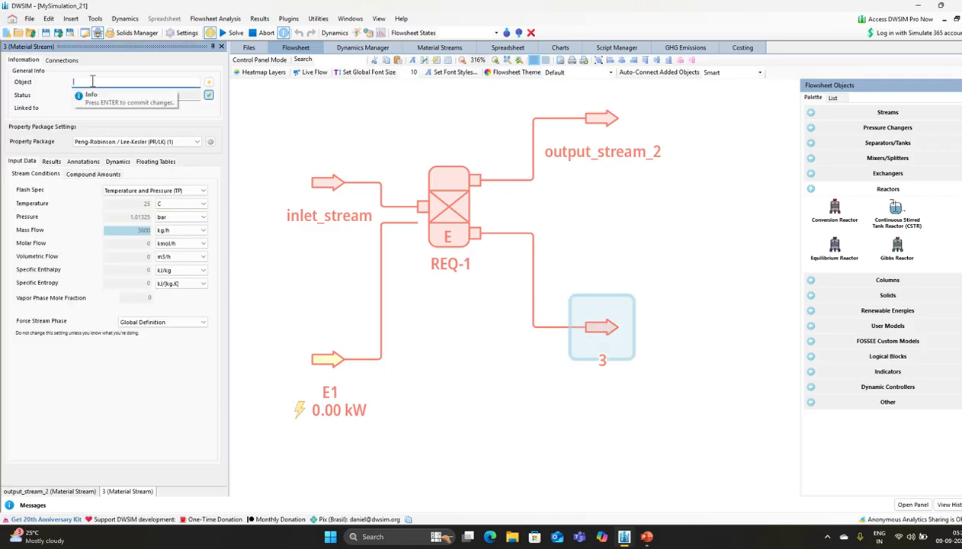
{"action": "type", "text": "tlet"}
{"action": "type", "text": "_st"}
{"action": "key", "text": "BackSpace"}
{"action": "key", "text": "BackSpace"}
{"action": "key", "text": "BackSpace"}
{"action": "key", "text": "BackSpace"}
{"action": "key", "text": "BackSpace"}
{"action": "type", "text": "put_stream_1"}
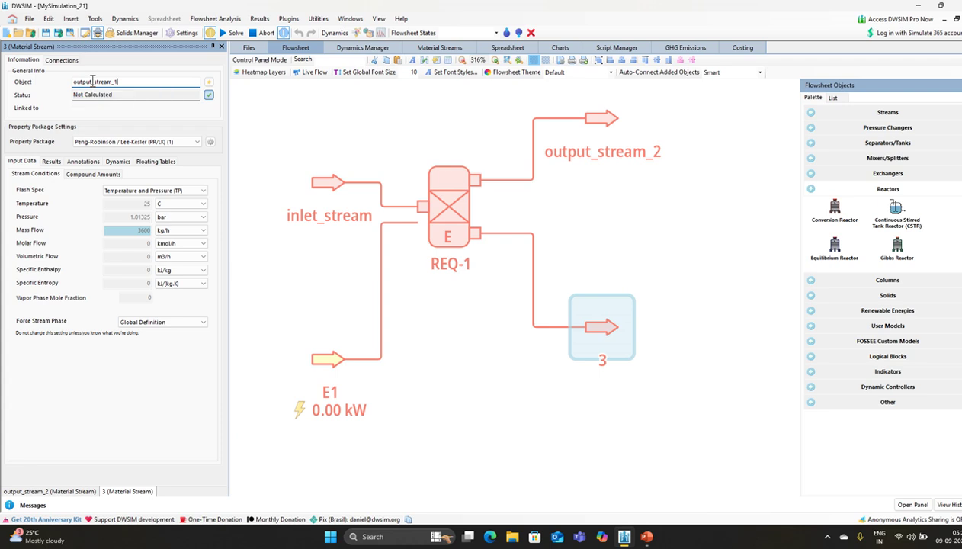
{"action": "key", "text": "Return"}
{"action": "left_click", "coordinate": [221, 47]}
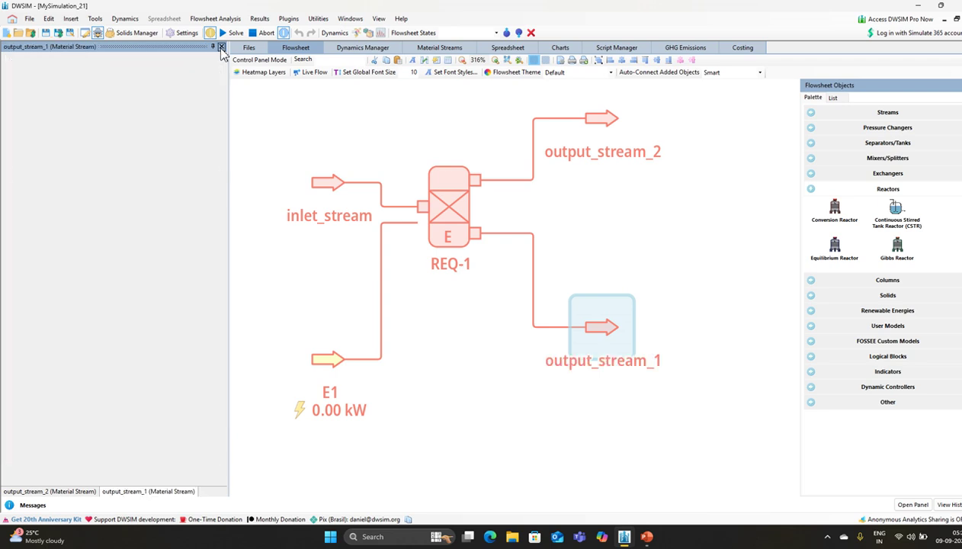
{"action": "left_click", "coordinate": [221, 47]}
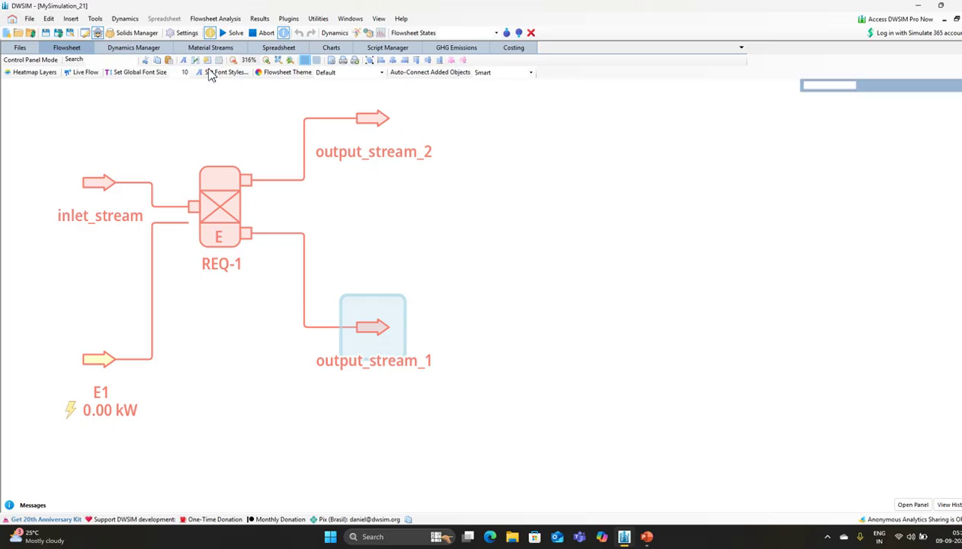
- Rename the reactor REQ-1 as Equilibrium_reactor and close its editor
{"action": "left_click", "coordinate": [372, 229]}
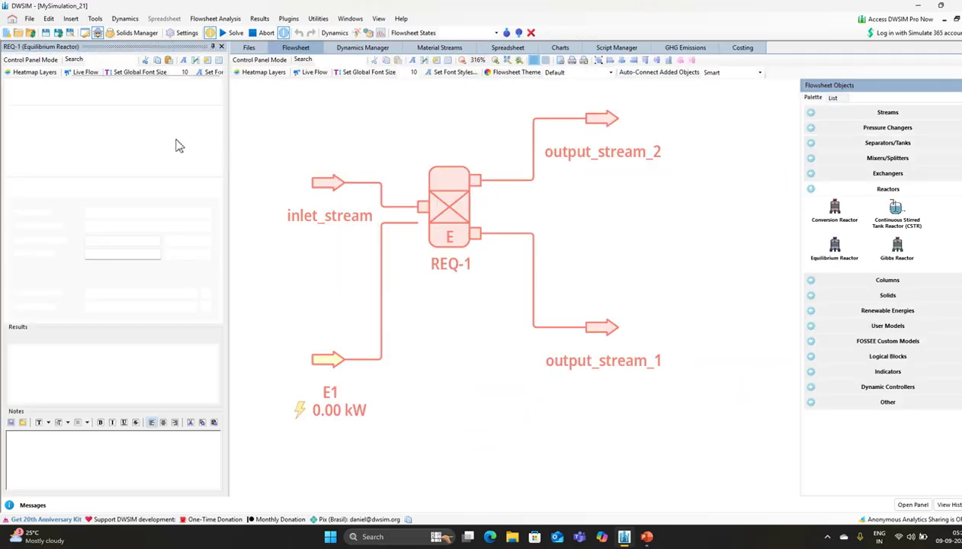
{"action": "left_click", "coordinate": [108, 70]}
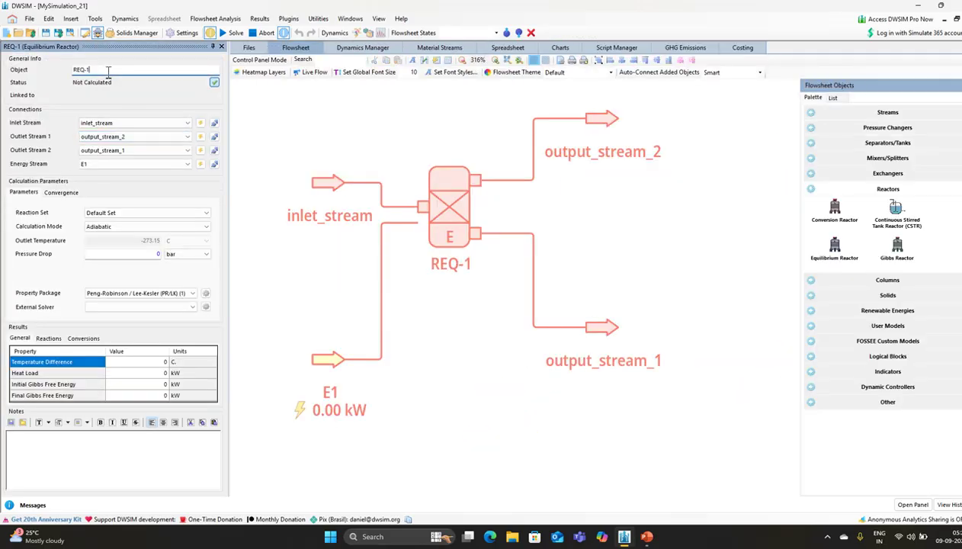
{"action": "key", "text": "BackSpace"}
{"action": "key", "text": "BackSpace"}
{"action": "key", "text": "BackSpace"}
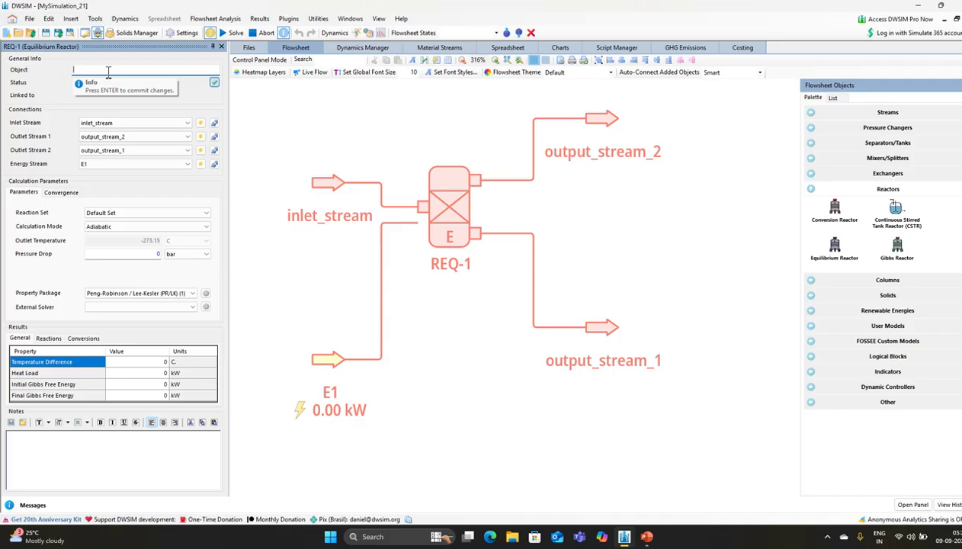
{"action": "key", "text": "Caps_Lock"}
{"action": "key", "text": "BackSpace"}
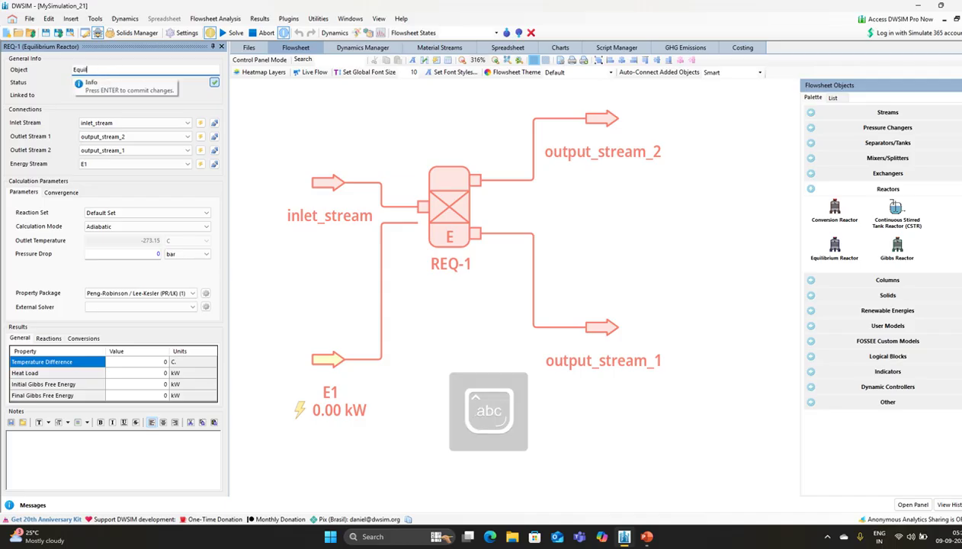
{"action": "type", "text": "Equilibrium_Re"}
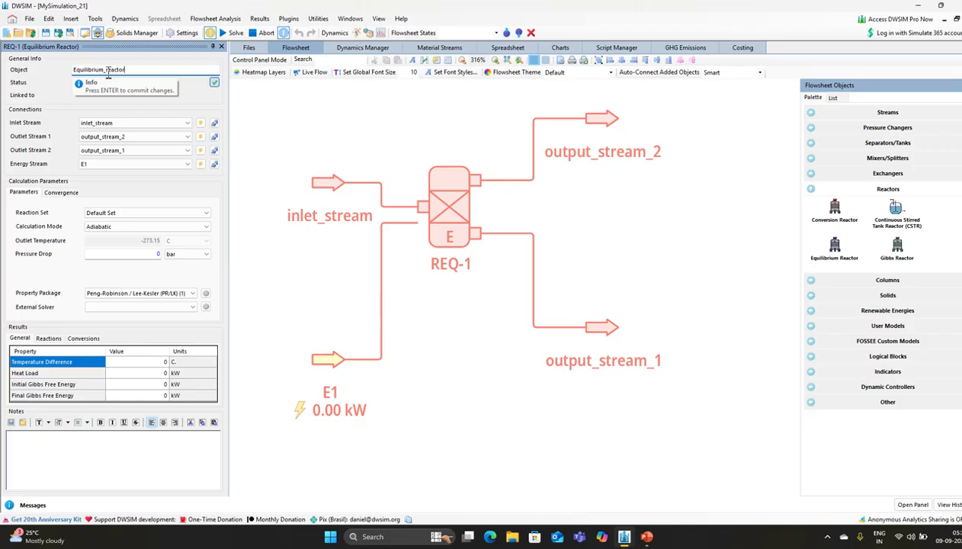
{"action": "type", "text": "actor"}
{"action": "key", "text": "Return"}
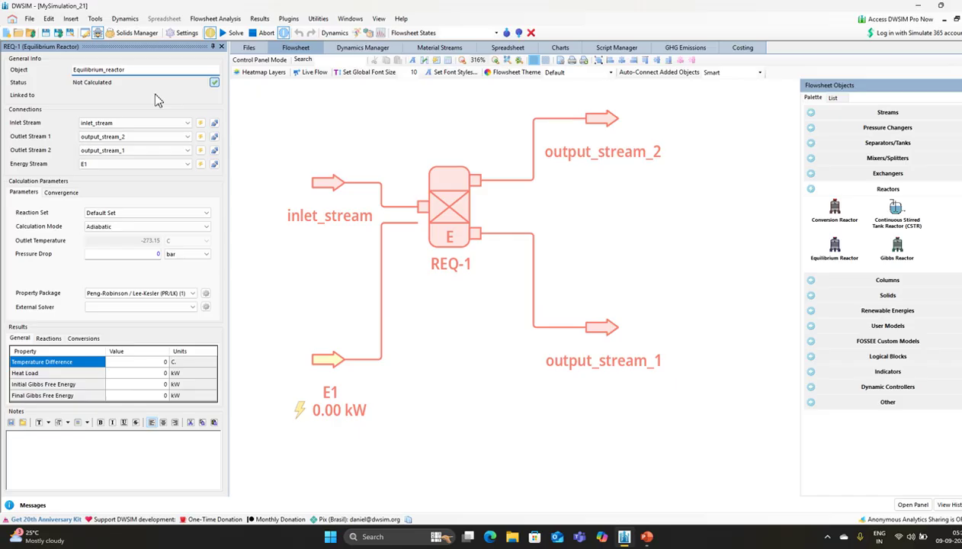
{"action": "left_click", "coordinate": [221, 46]}
- Set inlet_stream's temperature to 100 C and its pressure to 170 bar
{"action": "scroll", "coordinate": [307, 150], "scroll_direction": "up", "scroll_amount": 4}
{"action": "scroll", "coordinate": [303, 147], "scroll_direction": "down", "scroll_amount": 8}
{"action": "left_click", "coordinate": [233, 59]}
{"action": "left_click", "coordinate": [233, 60]}
{"action": "left_click", "coordinate": [234, 59]}
{"action": "left_click_drag", "start_coordinate": [239, 139], "coordinate": [279, 171]}
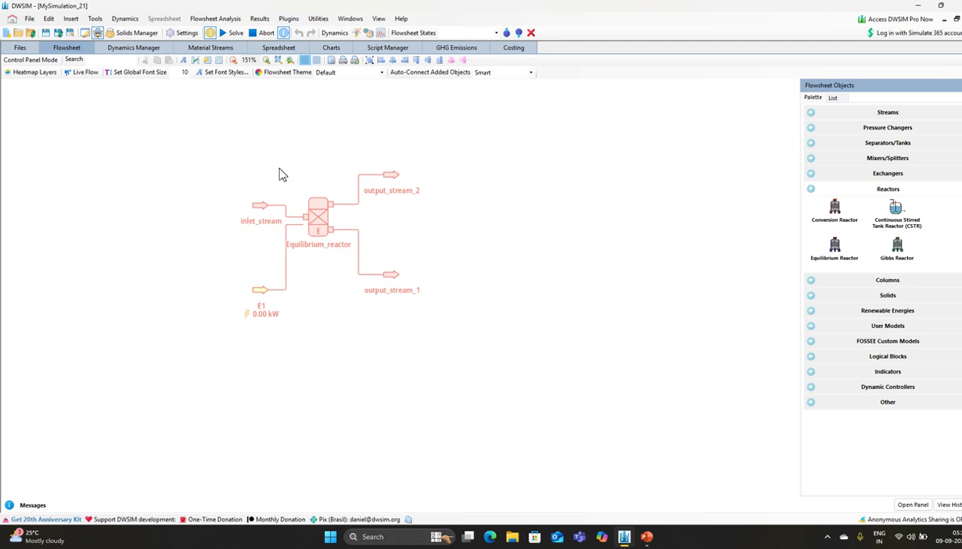
{"action": "left_click", "coordinate": [234, 59]}
{"action": "left_click_drag", "start_coordinate": [263, 146], "coordinate": [316, 152]}
{"action": "left_click", "coordinate": [305, 214]}
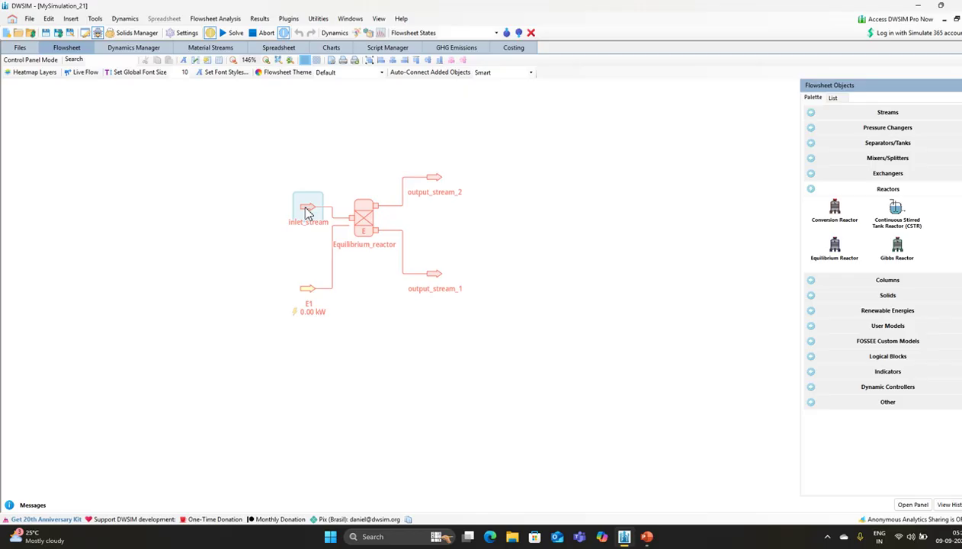
{"action": "double_click", "coordinate": [306, 214]}
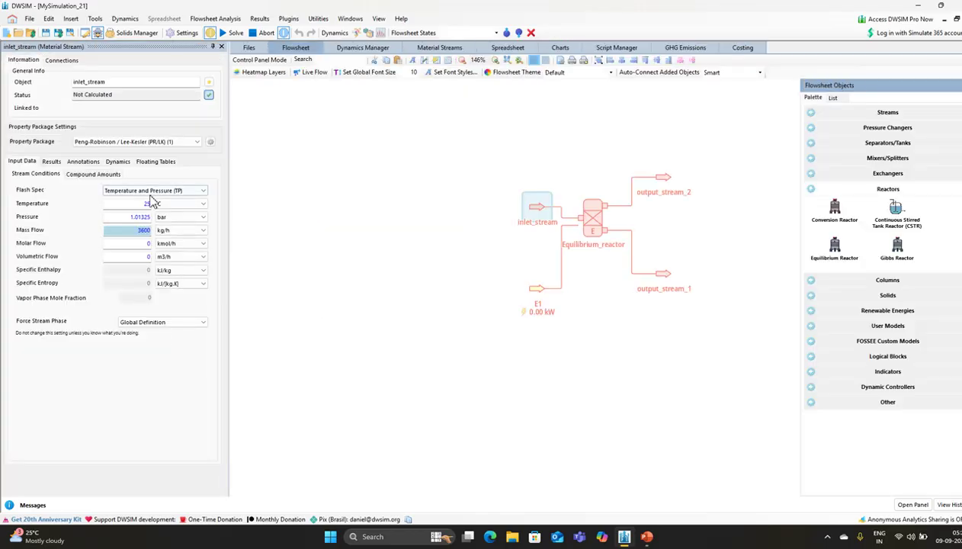
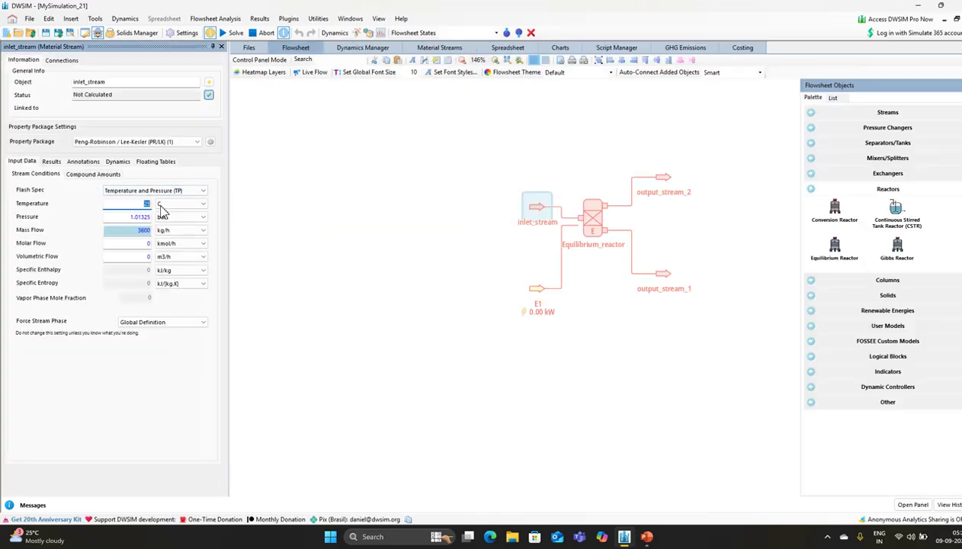
{"action": "type", "text": "100"}
{"action": "key", "text": "Return"}
{"action": "left_click_drag", "start_coordinate": [129, 217], "coordinate": [155, 218]}
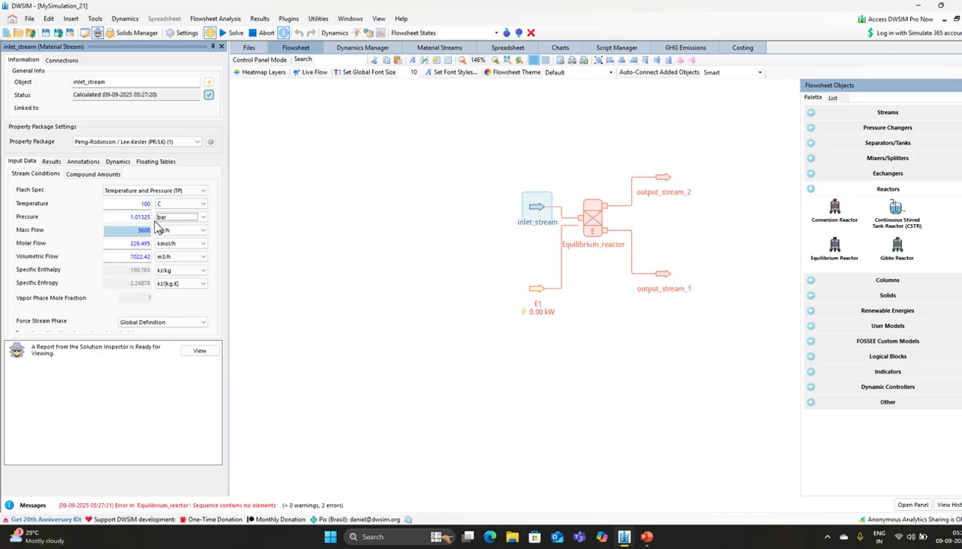
{"action": "left_click_drag", "start_coordinate": [114, 217], "coordinate": [161, 219]}
{"action": "type", "text": "170"}
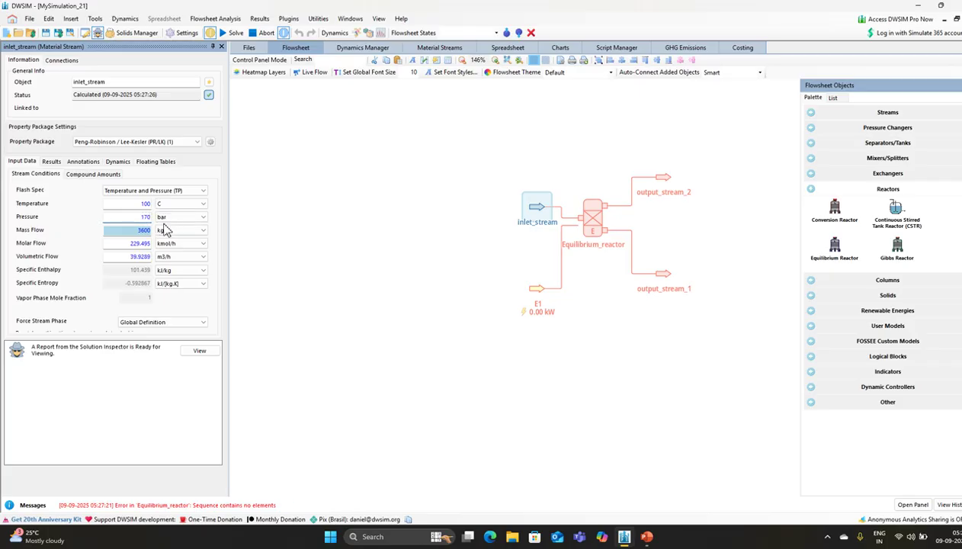
- Set inlet_stream's mole fractions to 0.25 nitrogen, 0.75 hydrogen and 0 ammonia, then normalize and accept the composition
{"action": "left_click", "coordinate": [97, 175]}
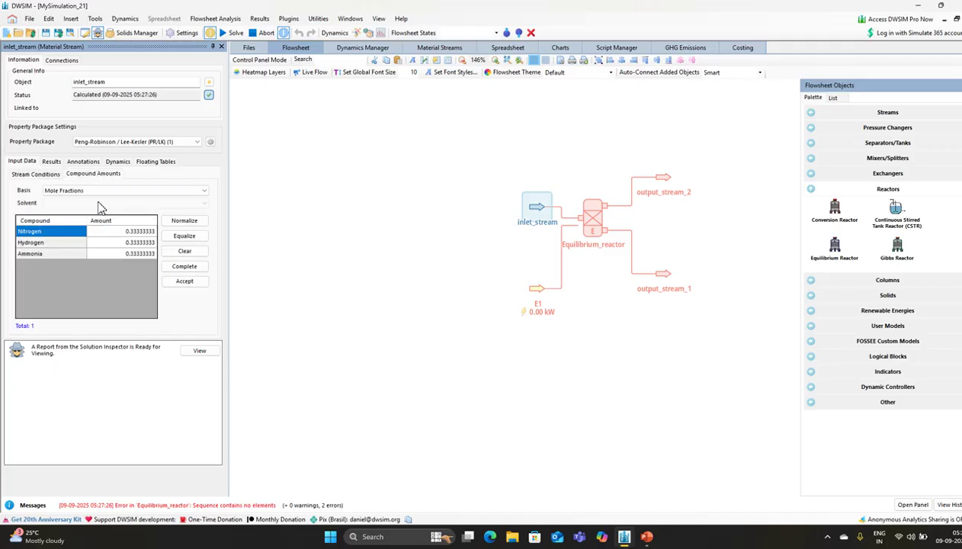
{"action": "left_click", "coordinate": [124, 233]}
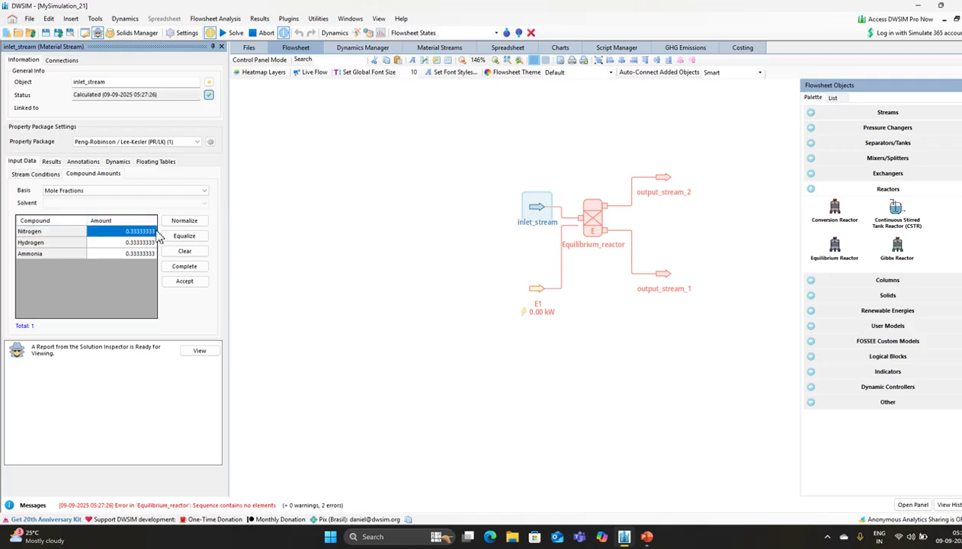
{"action": "type", "text": "0.25"}
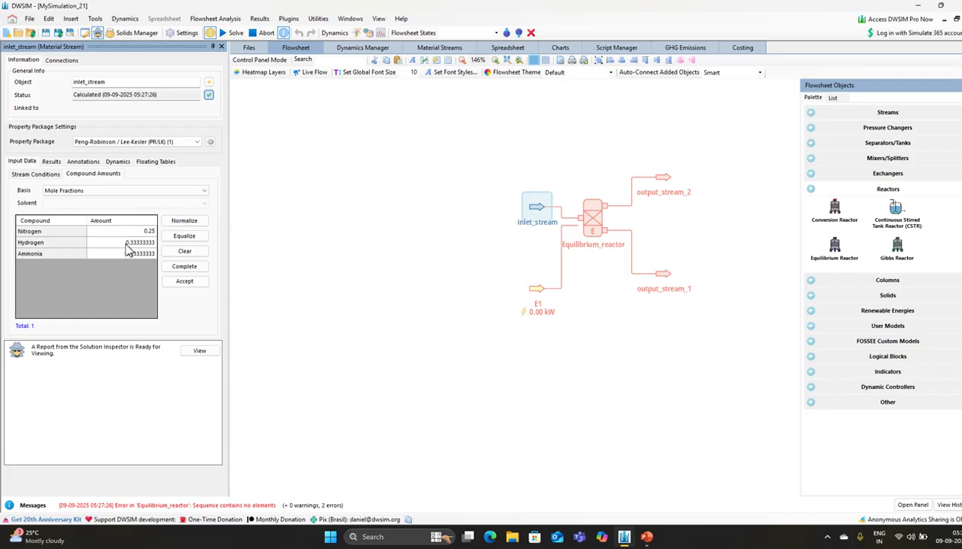
{"action": "left_click_drag", "start_coordinate": [126, 242], "coordinate": [128, 253]}
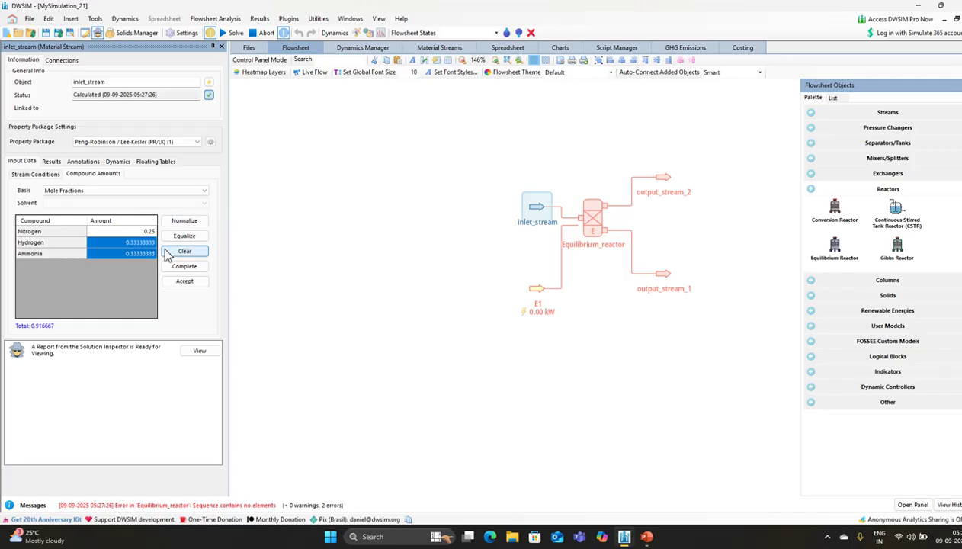
{"action": "left_click", "coordinate": [149, 244]}
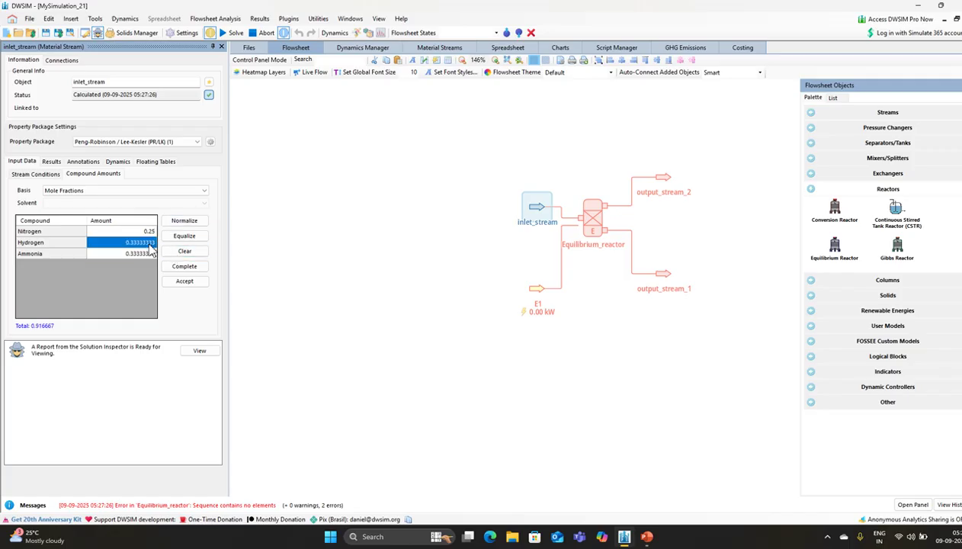
{"action": "type", "text": "0.75"}
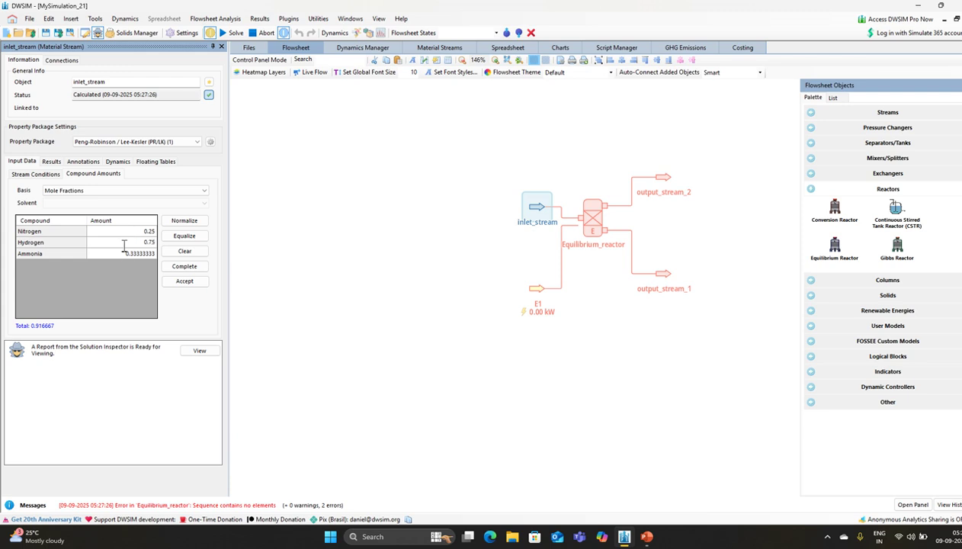
{"action": "left_click", "coordinate": [130, 257]}
{"action": "type", "text": "0"}
{"action": "left_click", "coordinate": [180, 223]}
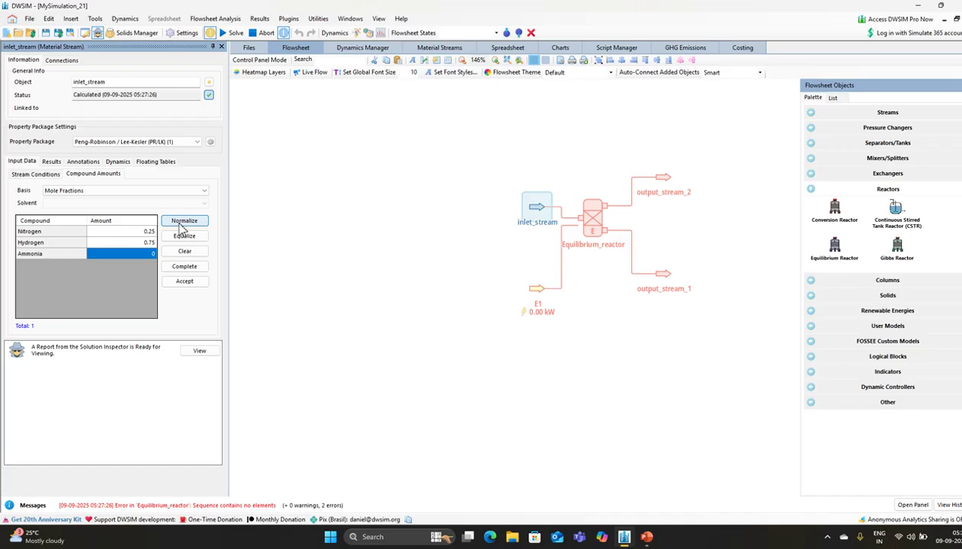
{"action": "left_click", "coordinate": [187, 281]}
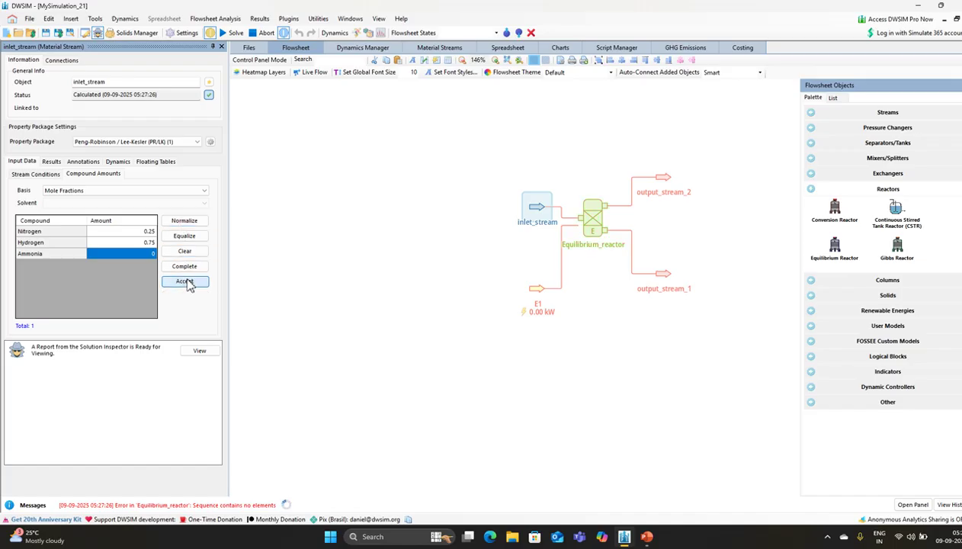
{"action": "left_click", "coordinate": [187, 282]}
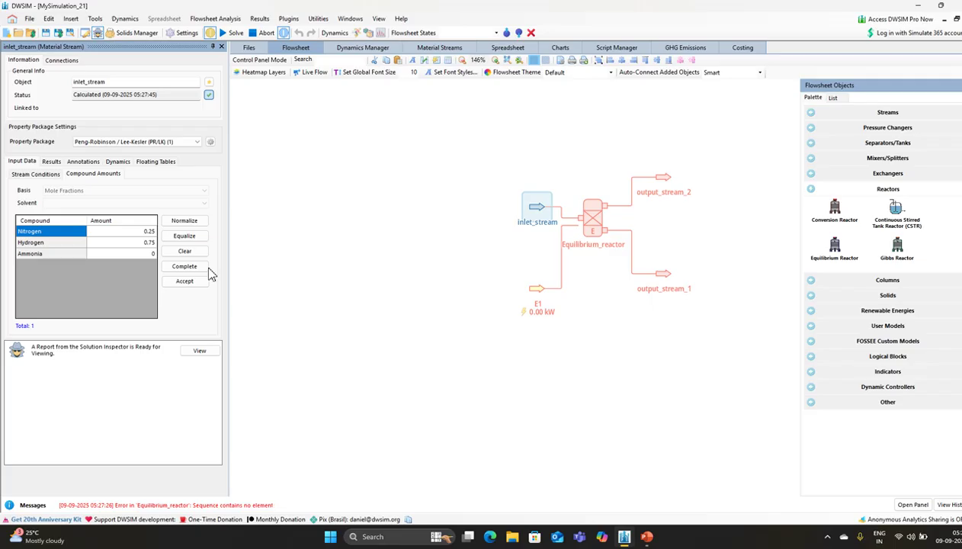
- Set inlet_stream's mass flow to 1000 kg/h and return to its compound amounts
{"action": "left_click", "coordinate": [36, 175]}
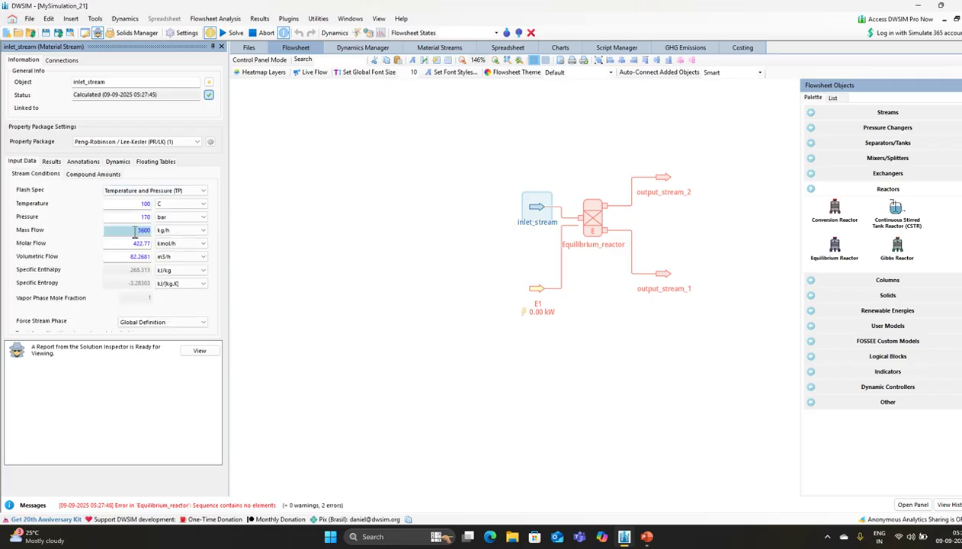
{"action": "right_click", "coordinate": [136, 230]}
{"action": "left_click", "coordinate": [160, 298]}
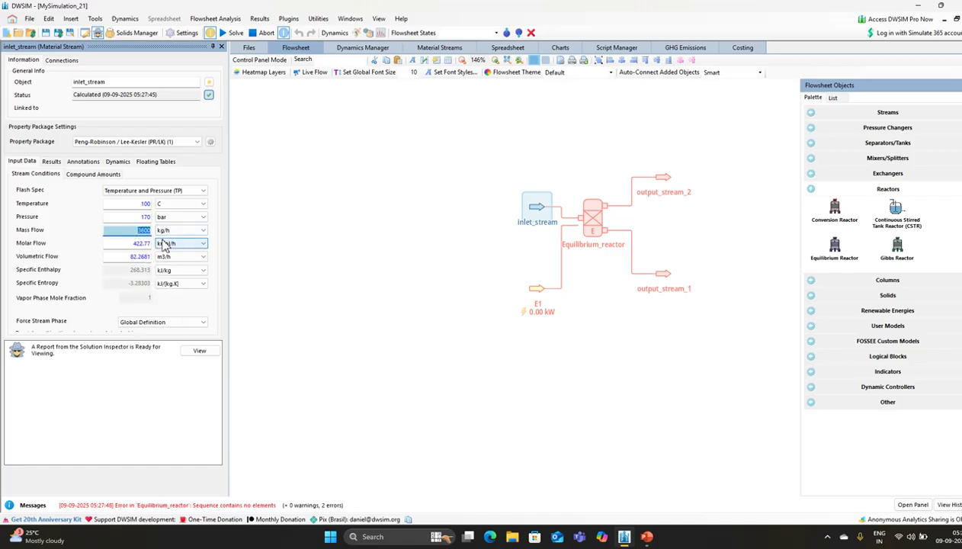
{"action": "type", "text": "1000"}
{"action": "left_click", "coordinate": [164, 243]}
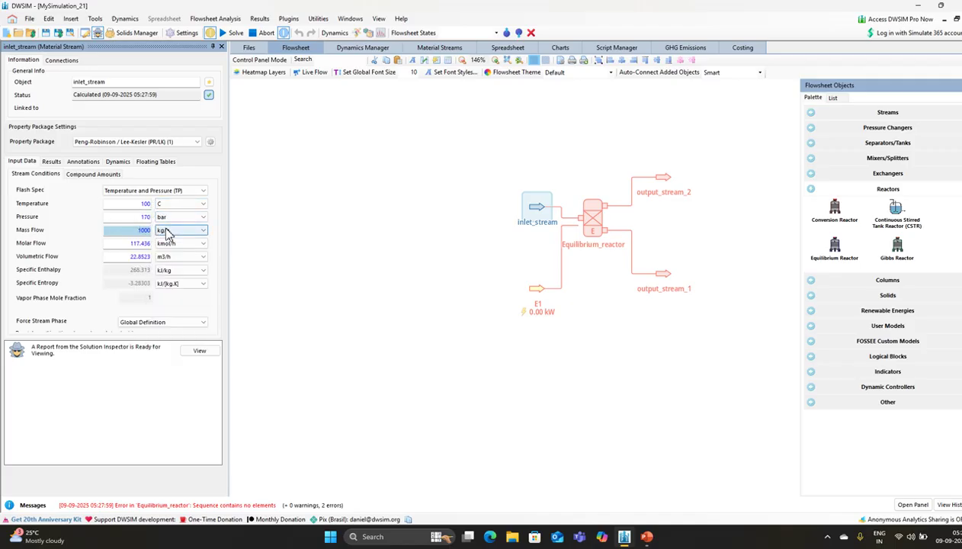
{"action": "left_click", "coordinate": [99, 174]}
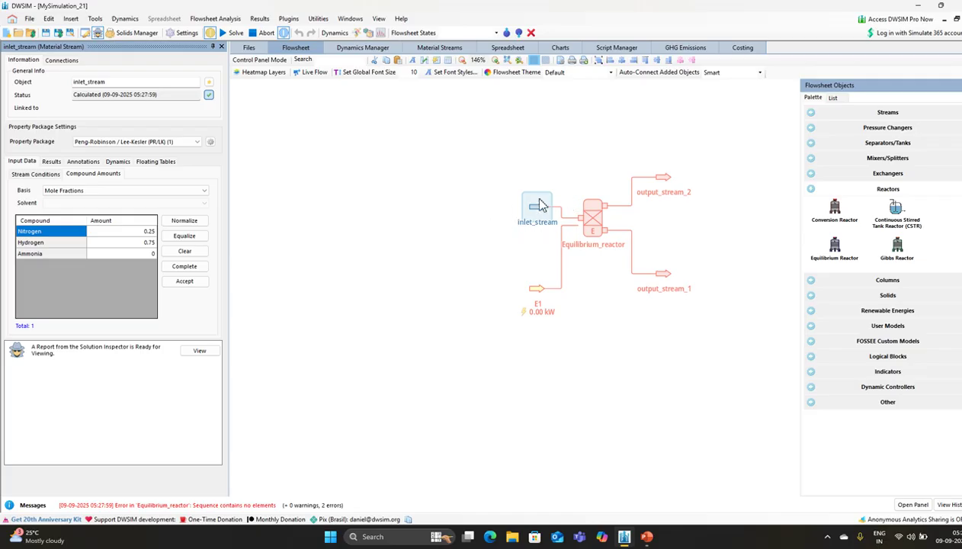
- Add a new equilibrium reaction named Ammonia_Production in the simulation's reaction settings
{"action": "left_click", "coordinate": [184, 34]}
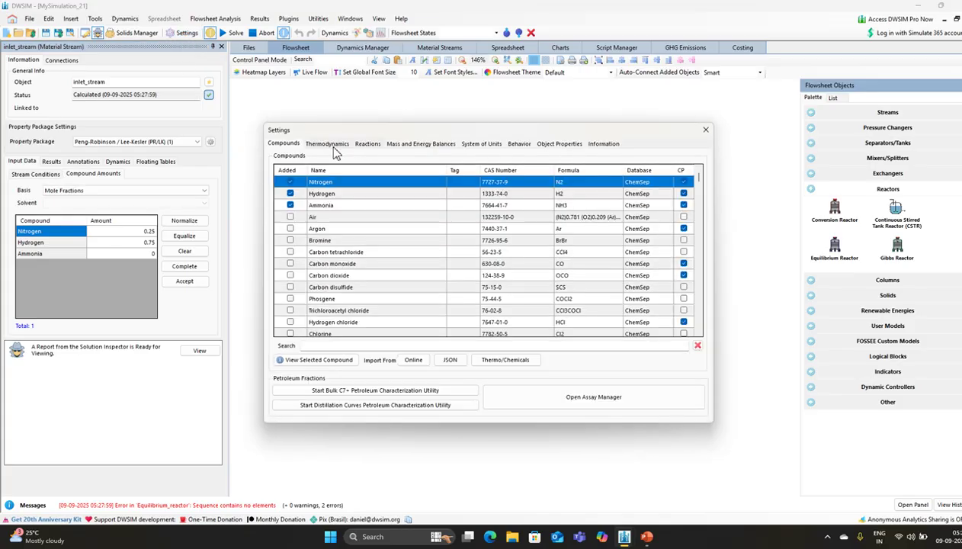
{"action": "left_click", "coordinate": [334, 149]}
{"action": "left_click", "coordinate": [367, 145]}
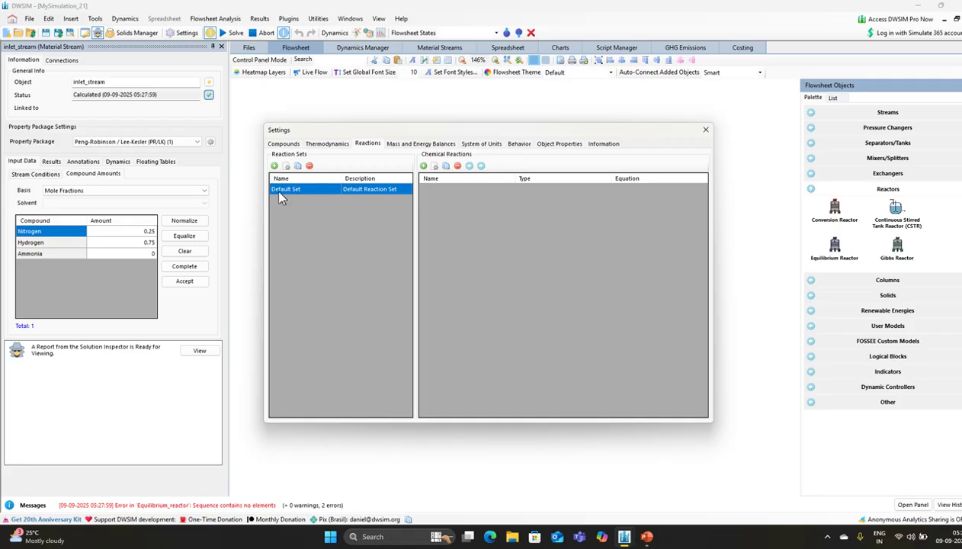
{"action": "left_click", "coordinate": [424, 167]}
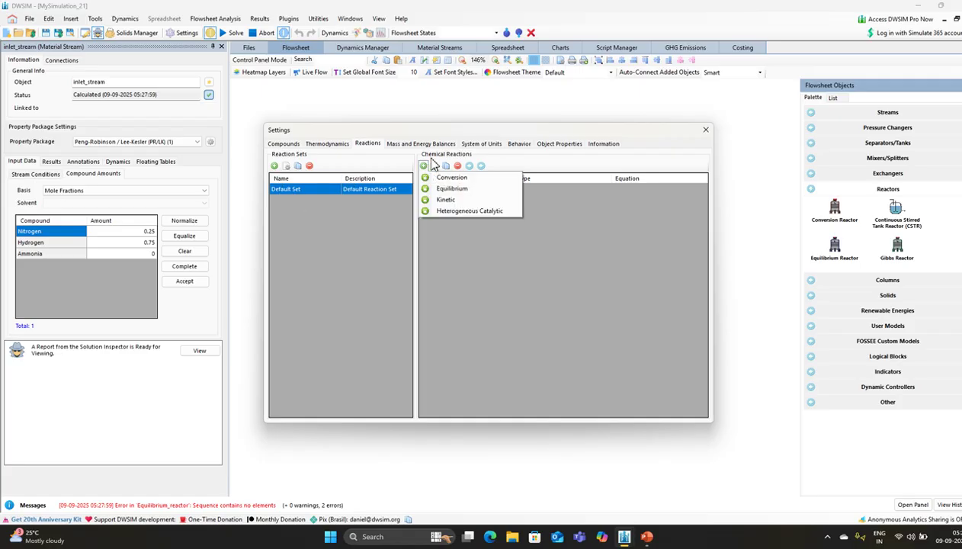
{"action": "left_click", "coordinate": [424, 166]}
{"action": "left_click", "coordinate": [424, 166]}
{"action": "left_click", "coordinate": [432, 189]}
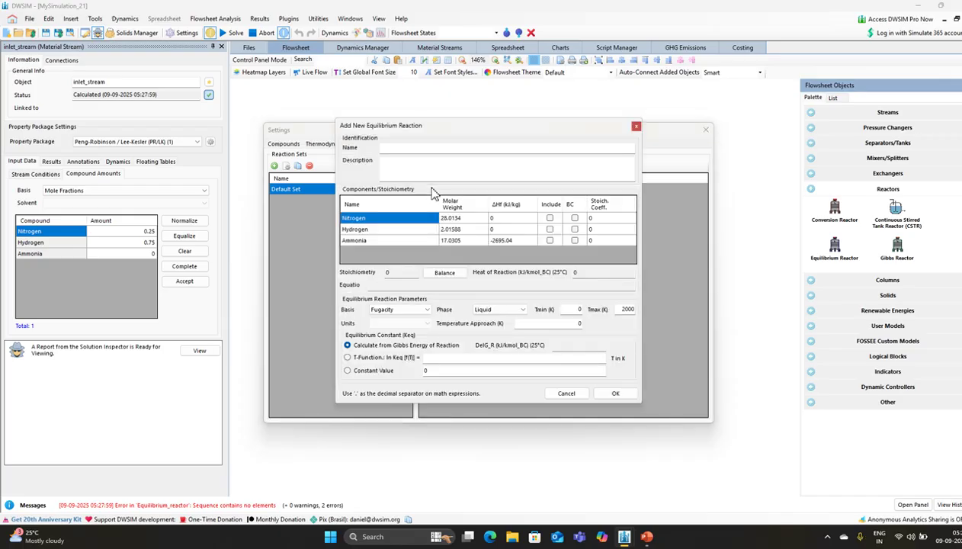
{"action": "left_click", "coordinate": [398, 150]}
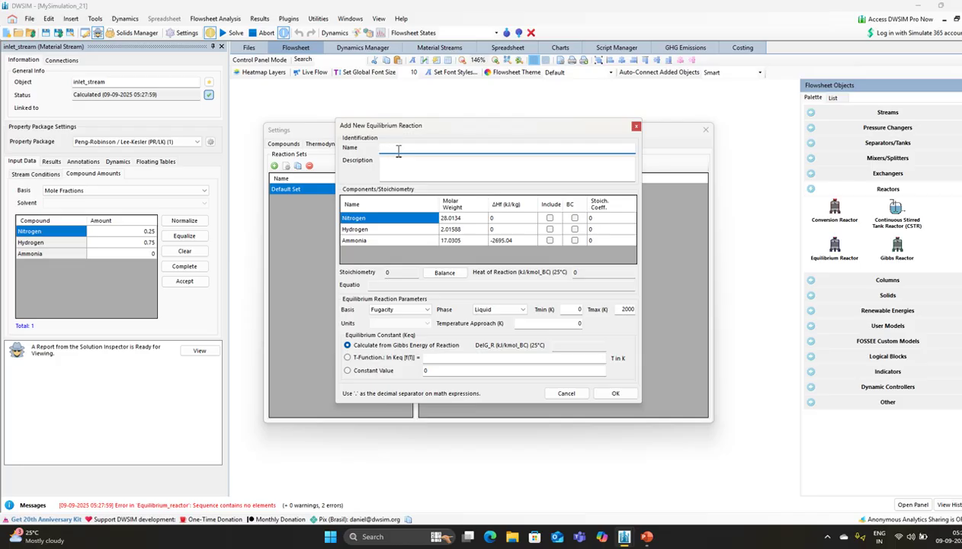
{"action": "type", "text": "Ammonia"}
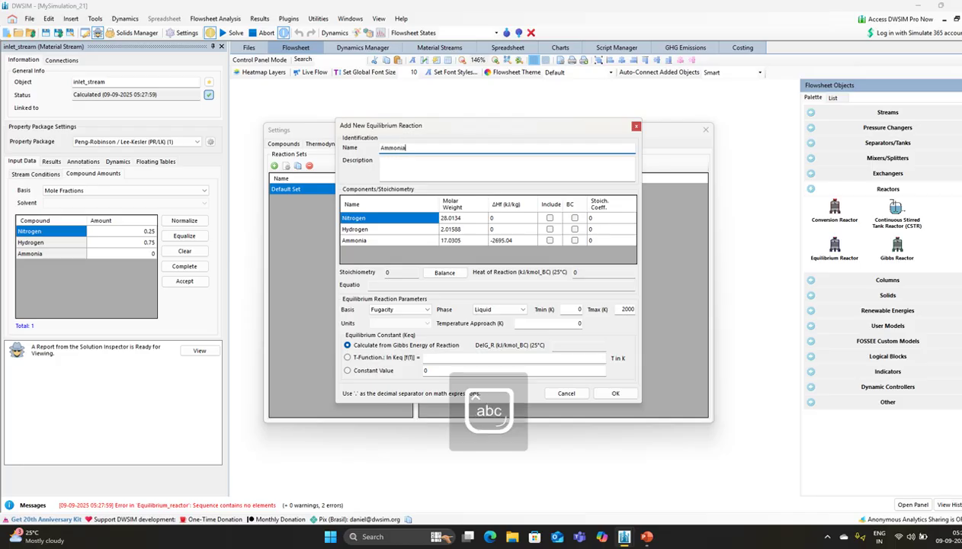
{"action": "type", "text": "_P"}
- Describe the reaction as "NH3 from N2 and H2"
{"action": "left_click", "coordinate": [402, 164]}
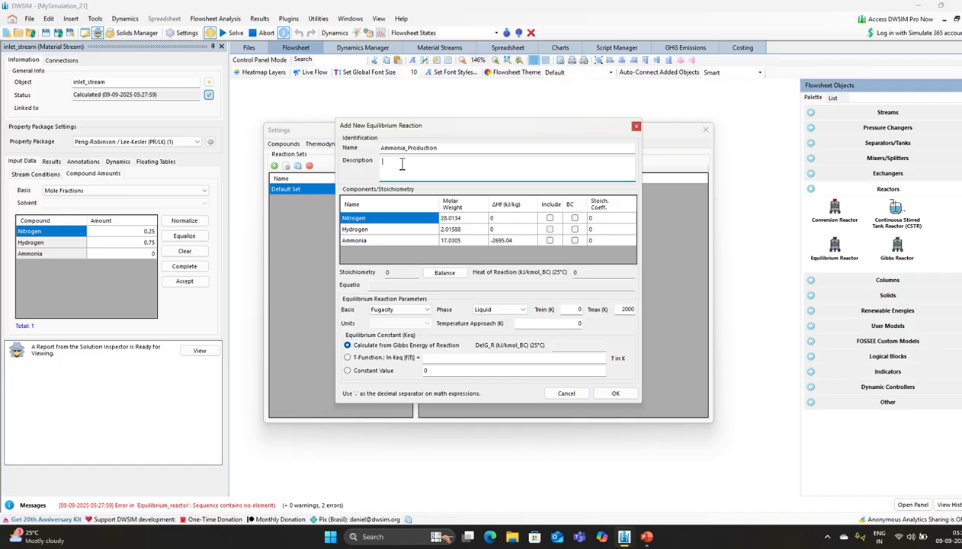
{"action": "key", "text": "Caps_Lock"}
{"action": "type", "text": "NH"}
{"action": "key", "text": "Caps_Lock"}
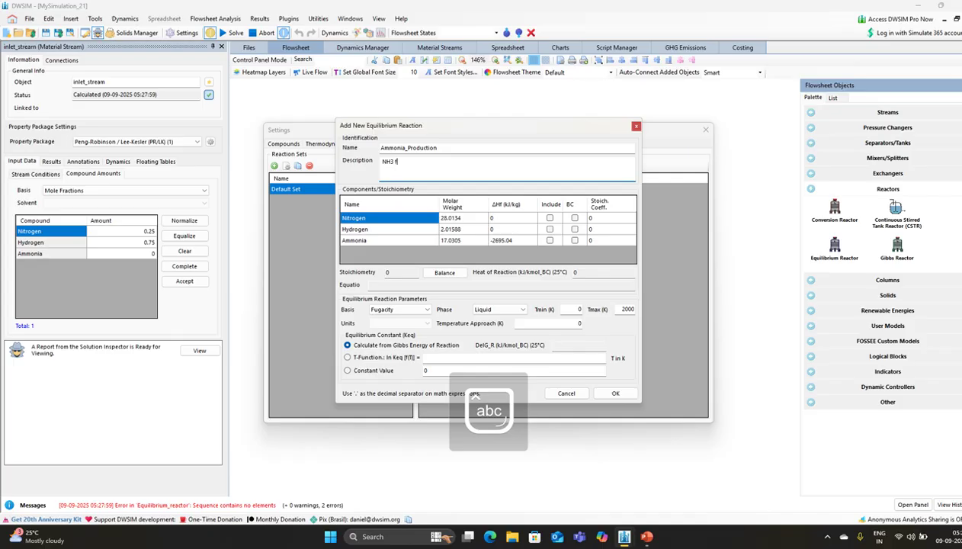
{"action": "type", "text": "3 from"}
{"action": "key", "text": "Caps_Lock"}
{"action": "type", "text": "N2"}
{"action": "key", "text": "Caps_Lock"}
{"action": "type", "text": "and"}
{"action": "key", "text": "Caps_Lock"}
{"action": "type", "text": "H2"}
{"action": "key", "text": "Caps_Lock"}
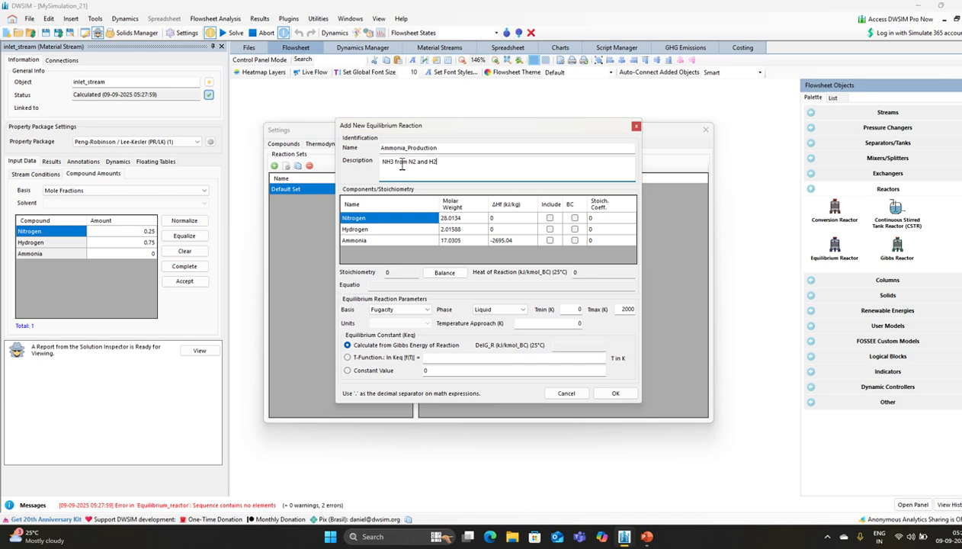
- Include nitrogen, hydrogen and ammonia in the reaction and make nitrogen the base component
{"action": "left_click", "coordinate": [551, 220]}
{"action": "left_click", "coordinate": [550, 219]}
{"action": "left_click", "coordinate": [550, 230]}
{"action": "left_click", "coordinate": [550, 229]}
{"action": "left_click", "coordinate": [546, 241]}
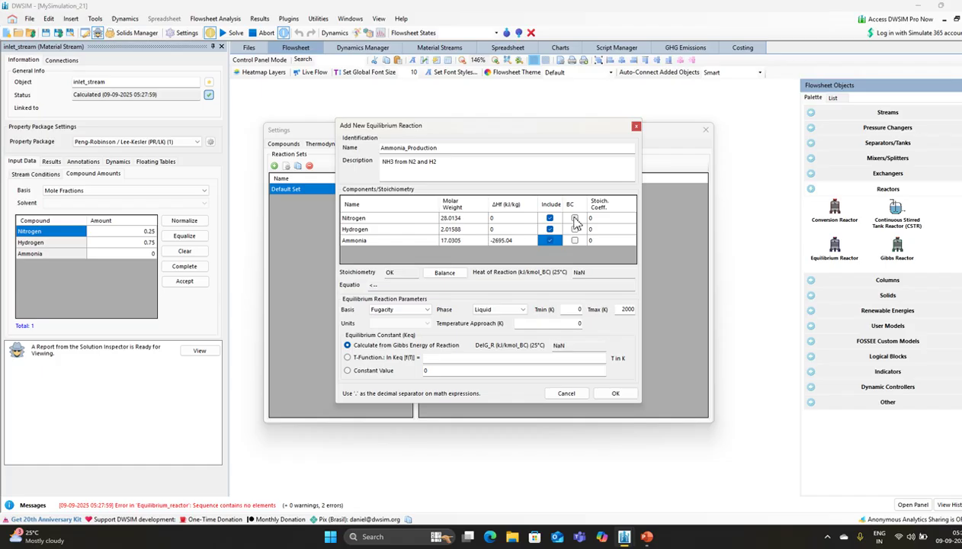
{"action": "left_click", "coordinate": [575, 219]}
{"action": "left_click", "coordinate": [577, 220]}
- Set the stoichiometric coefficients to -1 for nitrogen, -3 for hydrogen and 2 for ammonia
{"action": "left_click", "coordinate": [606, 219]}
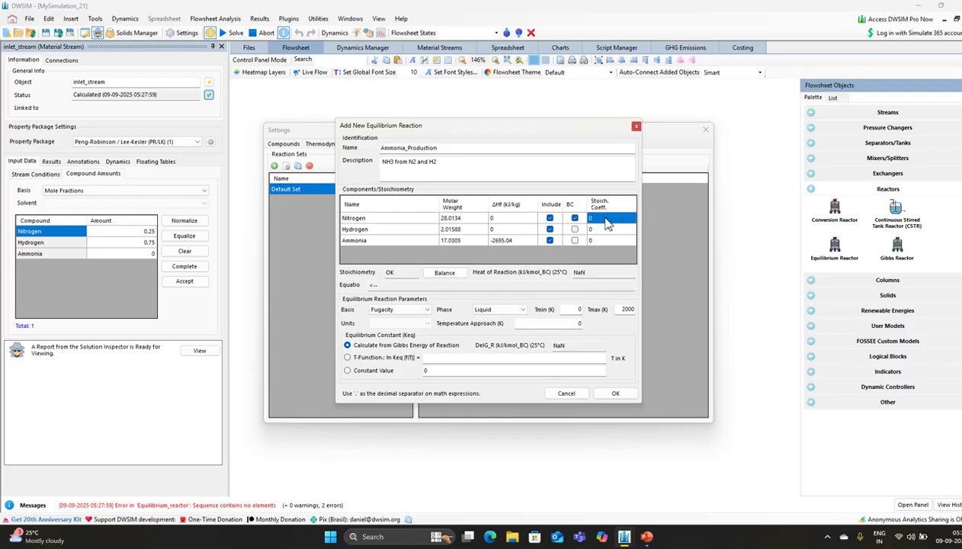
{"action": "type", "text": "-1"}
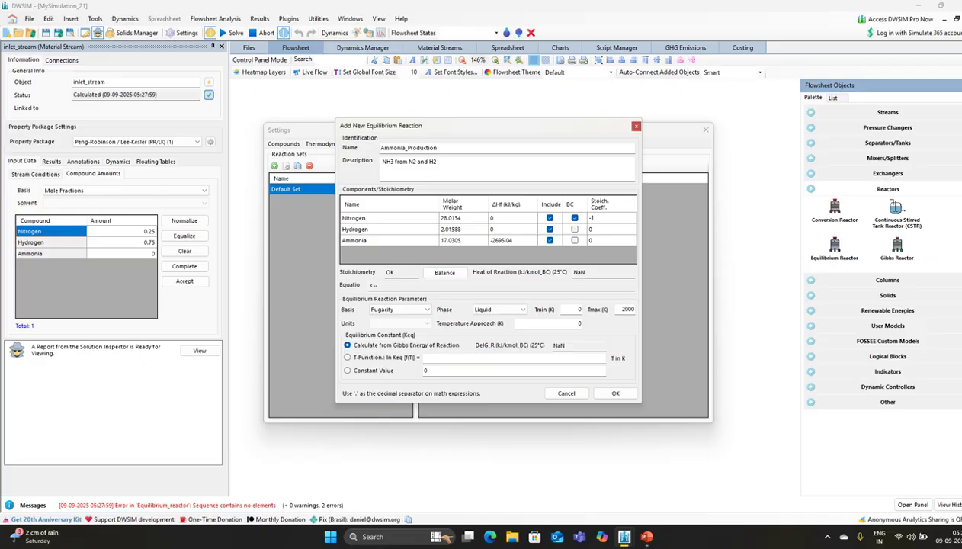
{"action": "key", "text": "Return"}
{"action": "type", "text": "-3"}
{"action": "key", "text": "Return"}
{"action": "type", "text": "2"}
{"action": "key", "text": "Return"}
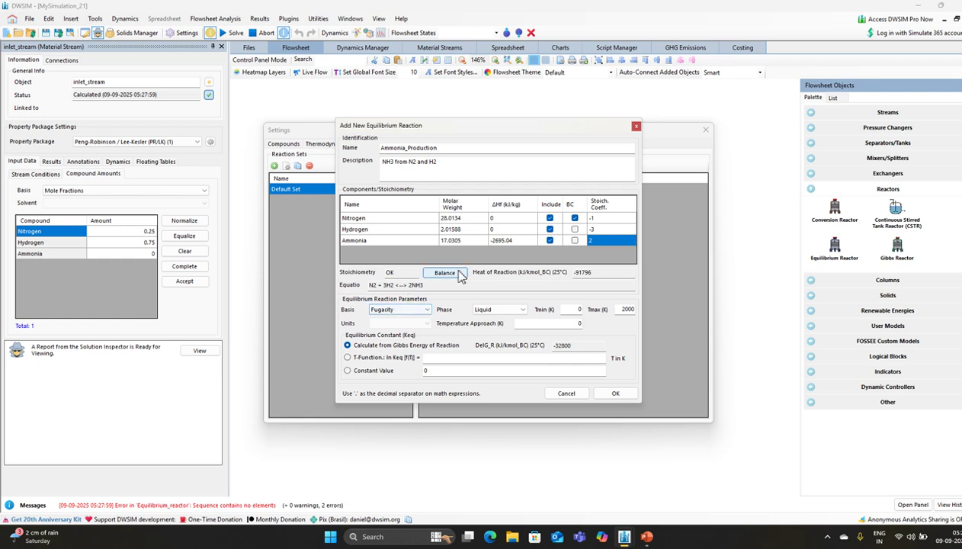
- Set the reaction basis to Partial Pressure, the phase to Vapor and the units to bar
{"action": "left_click", "coordinate": [412, 311]}
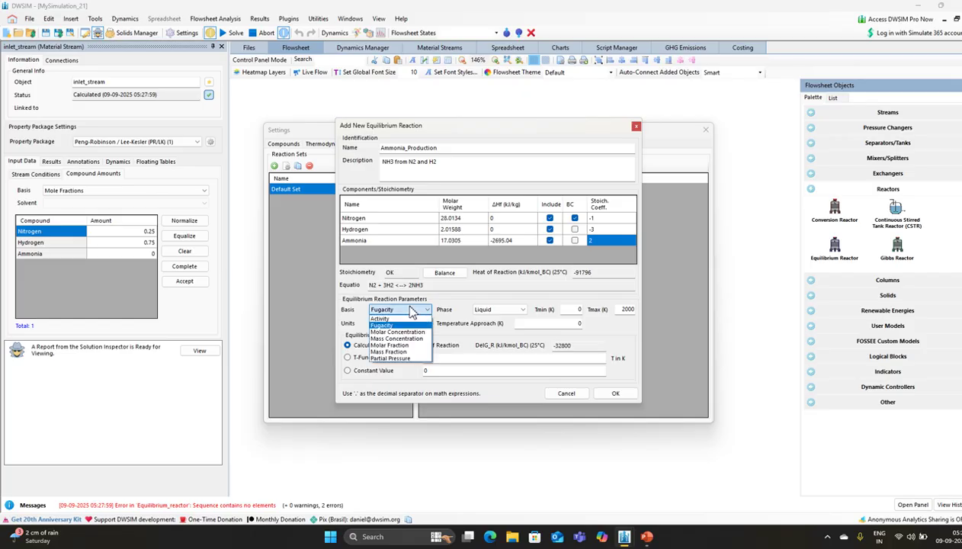
{"action": "left_click", "coordinate": [401, 358]}
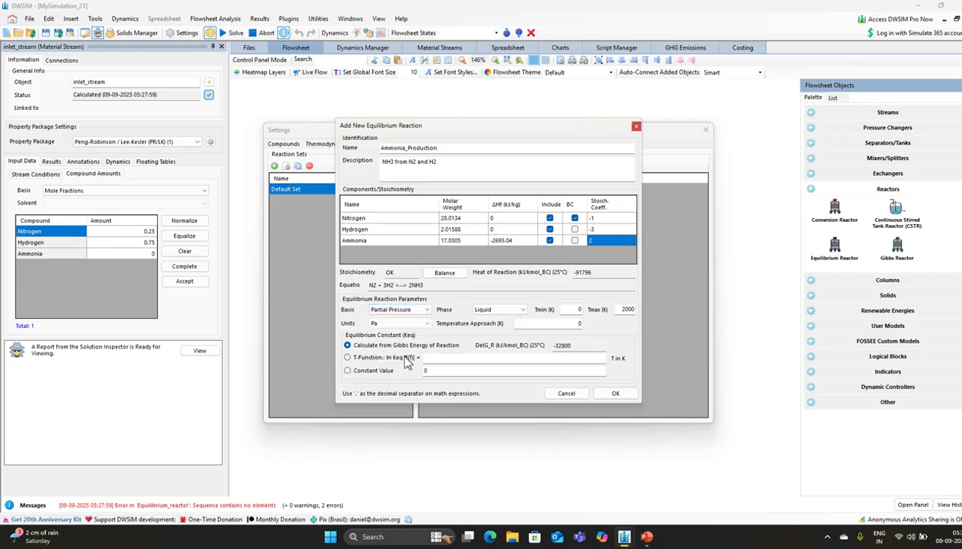
{"action": "left_click", "coordinate": [511, 311]}
{"action": "left_click", "coordinate": [493, 320]}
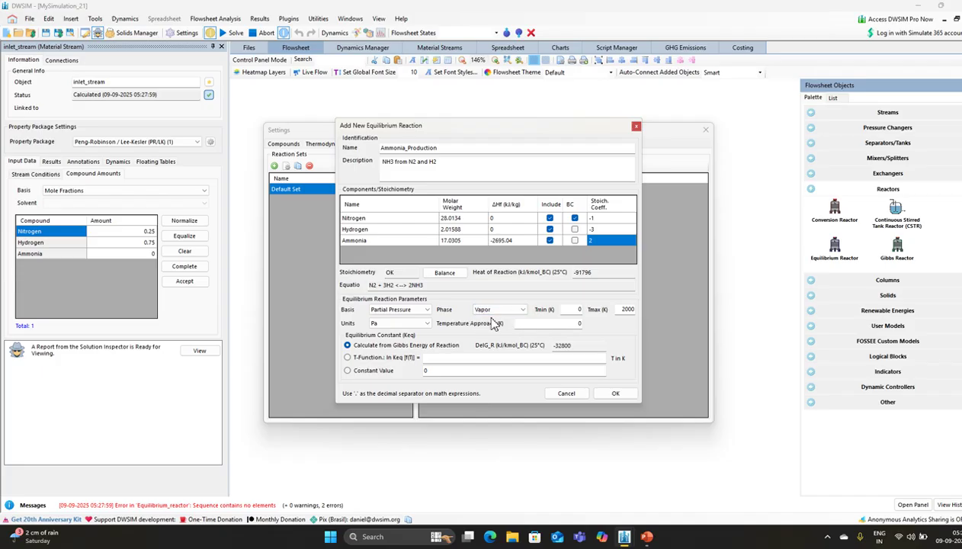
{"action": "left_click", "coordinate": [399, 323]}
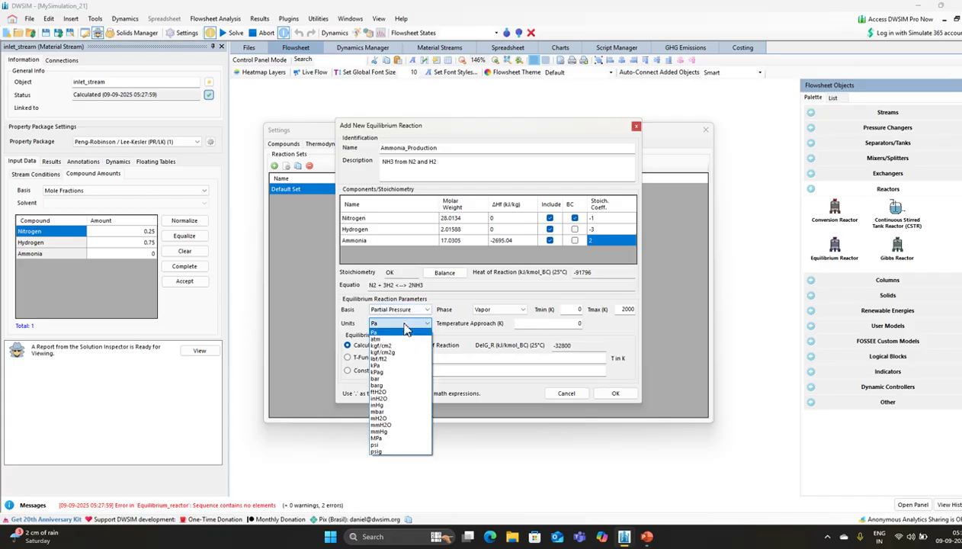
{"action": "left_click", "coordinate": [379, 379]}
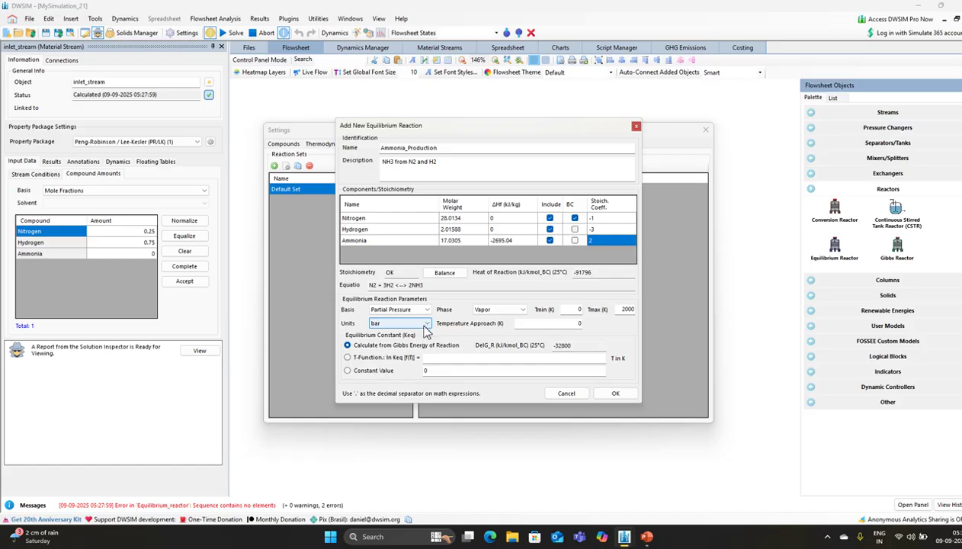
- Define the equilibrium constant as a constant value of 1.2 and accept the reaction
{"action": "left_click", "coordinate": [348, 371]}
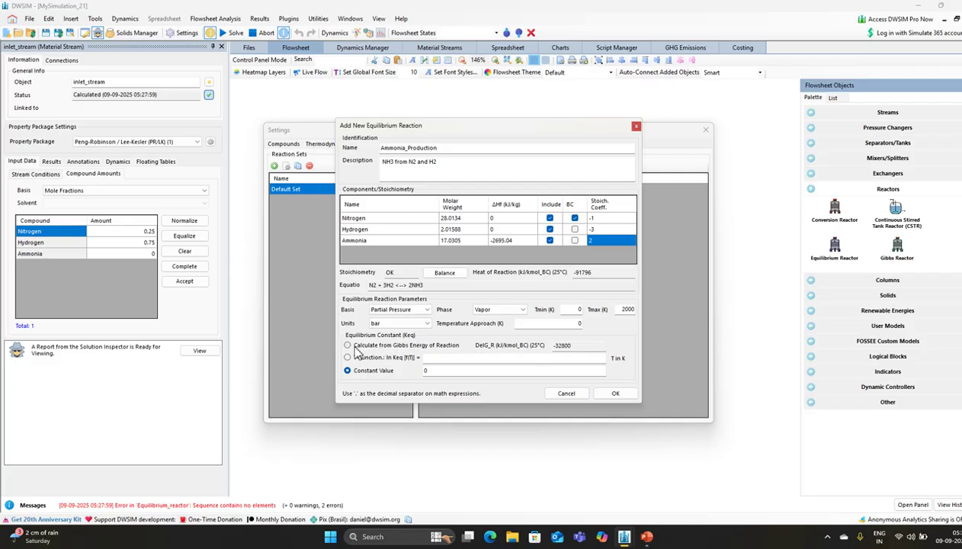
{"action": "left_click", "coordinate": [449, 370]}
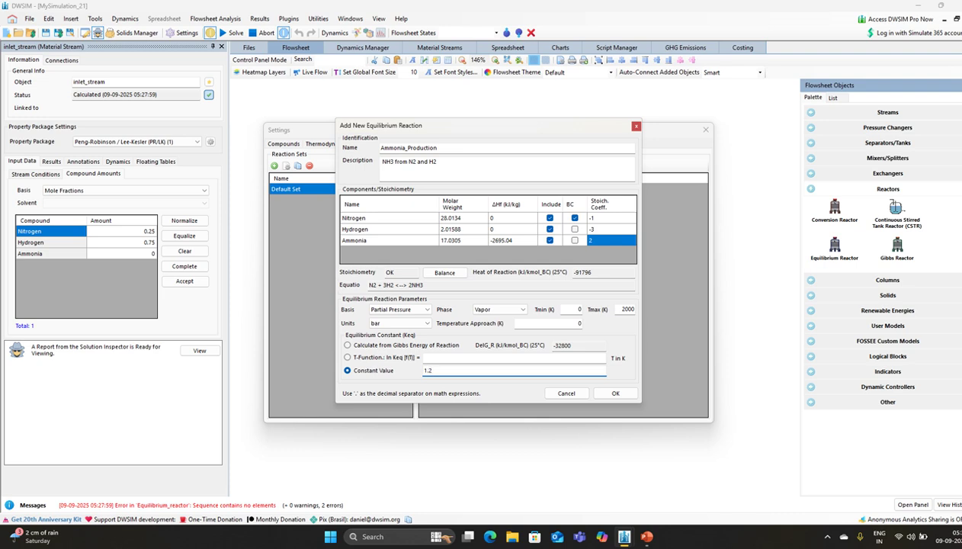
{"action": "left_click", "coordinate": [615, 393]}
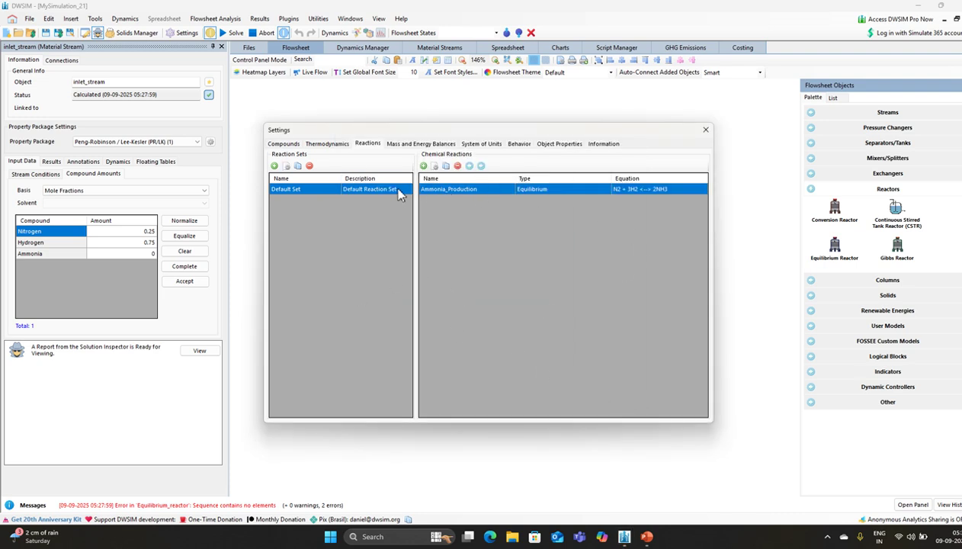
- Reopen the Ammonia_Production reaction to review its definition, then close it and the simulation settings
{"action": "double_click", "coordinate": [486, 189]}
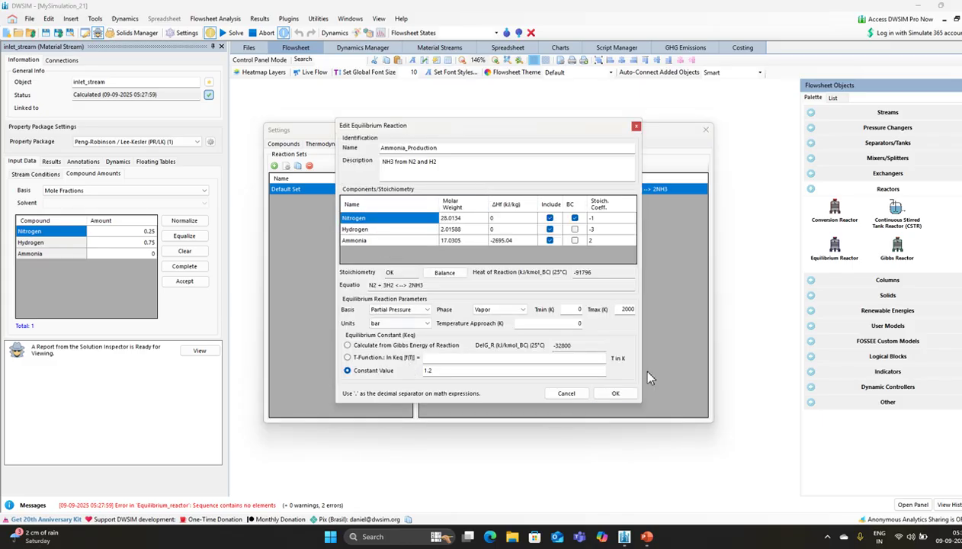
{"action": "left_click", "coordinate": [636, 125]}
{"action": "left_click", "coordinate": [704, 132]}
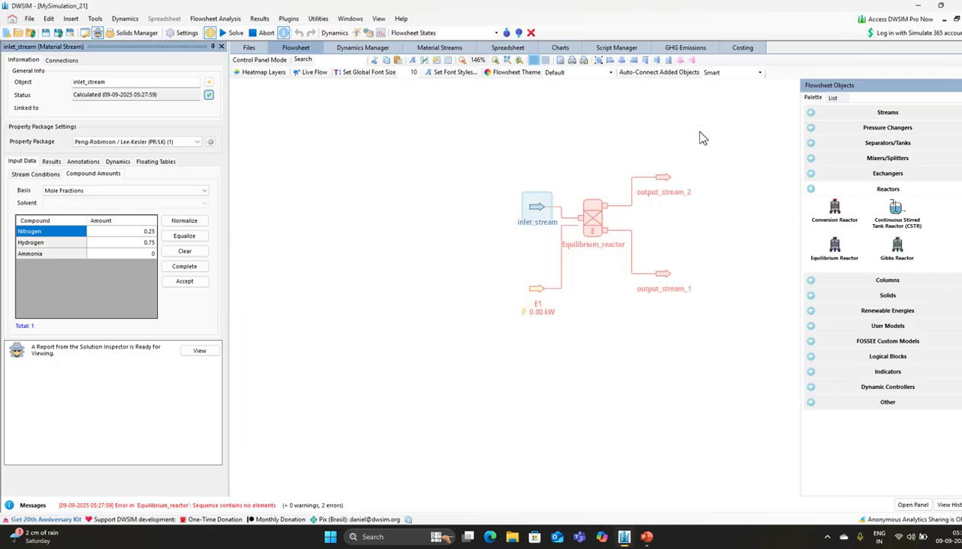
- Set Equilibrium_reactor's calculation mode to Isothermic
{"action": "left_click", "coordinate": [607, 215]}
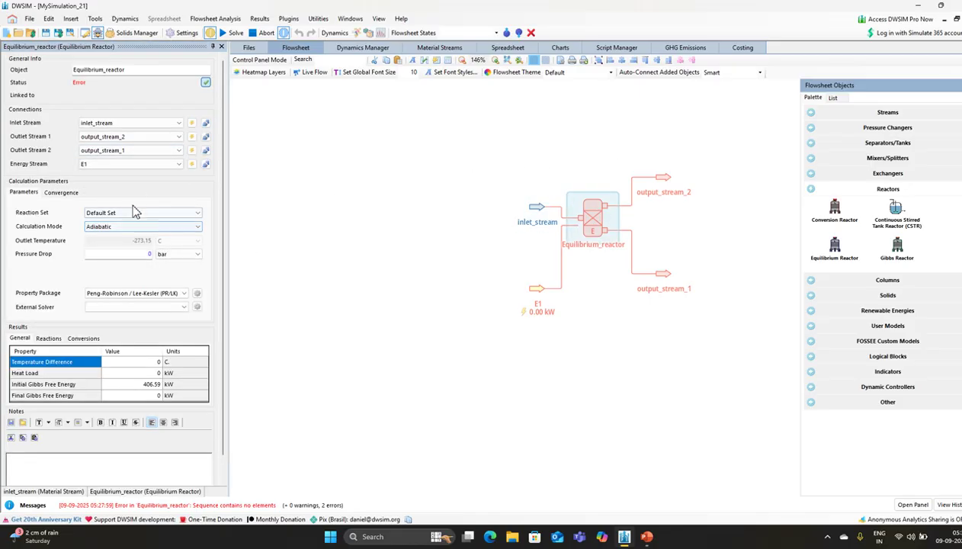
{"action": "left_click", "coordinate": [197, 229]}
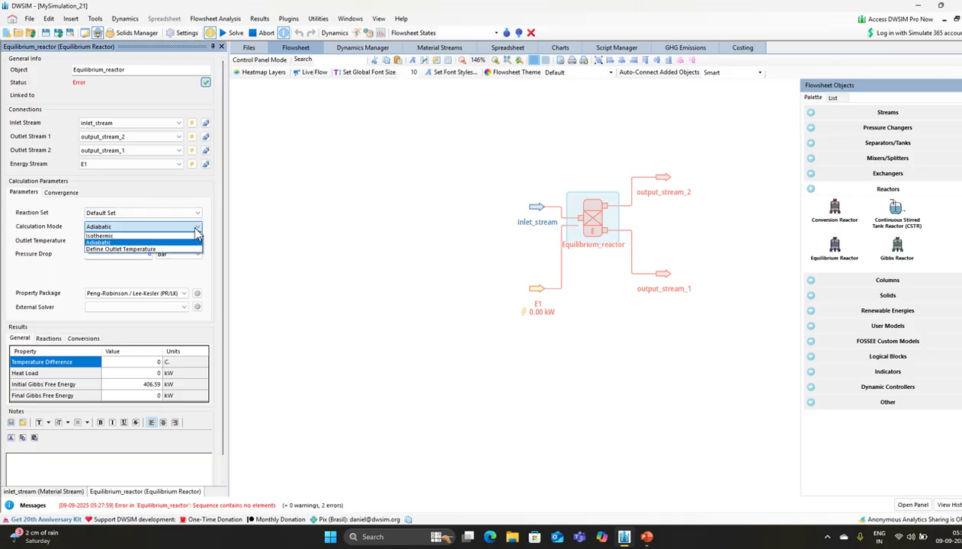
{"action": "left_click", "coordinate": [133, 236]}
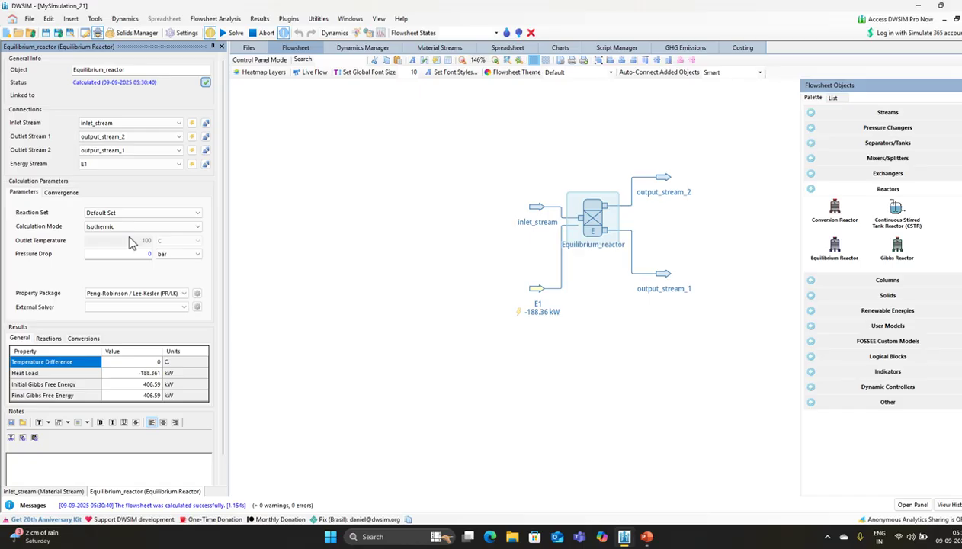
- Close the Equilibrium_reactor and inlet_stream editors to clear space around the flowsheet
{"action": "left_click_drag", "start_coordinate": [510, 286], "coordinate": [450, 297]}
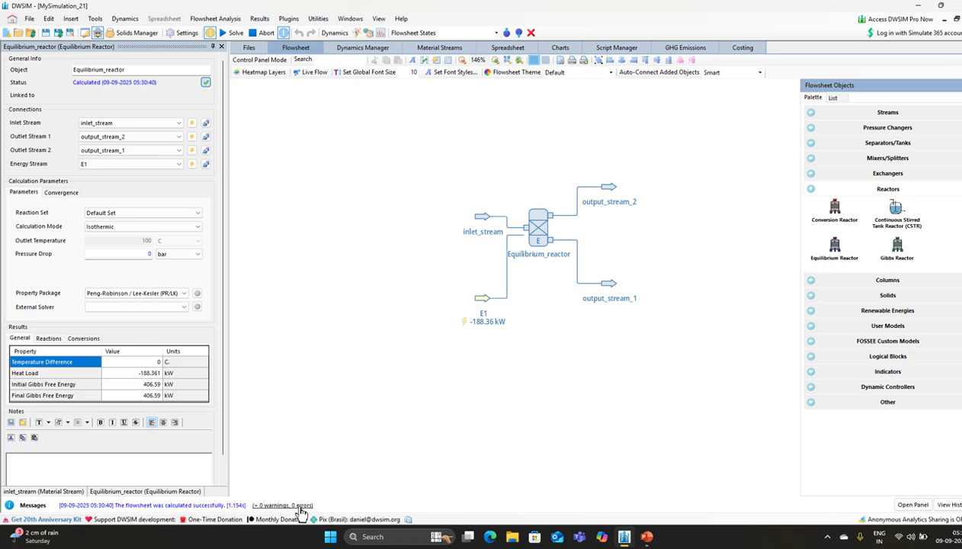
{"action": "left_click_drag", "start_coordinate": [536, 302], "coordinate": [504, 326]}
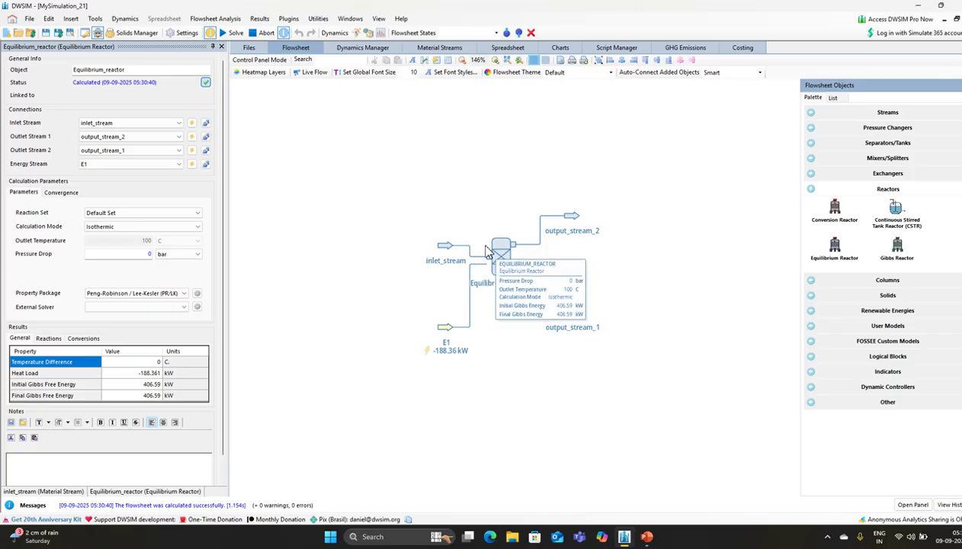
{"action": "left_click_drag", "start_coordinate": [474, 218], "coordinate": [461, 219]}
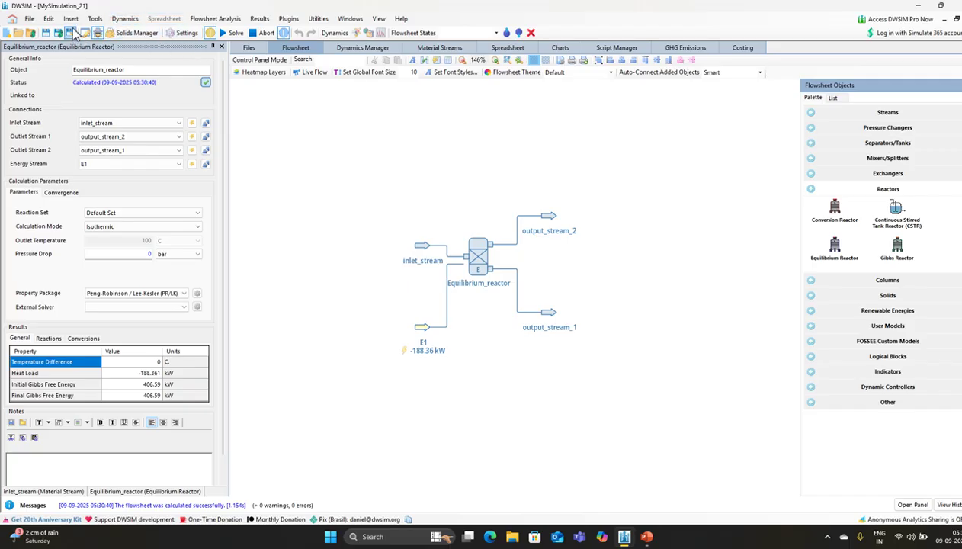
{"action": "left_click", "coordinate": [221, 47]}
{"action": "left_click", "coordinate": [221, 46]}
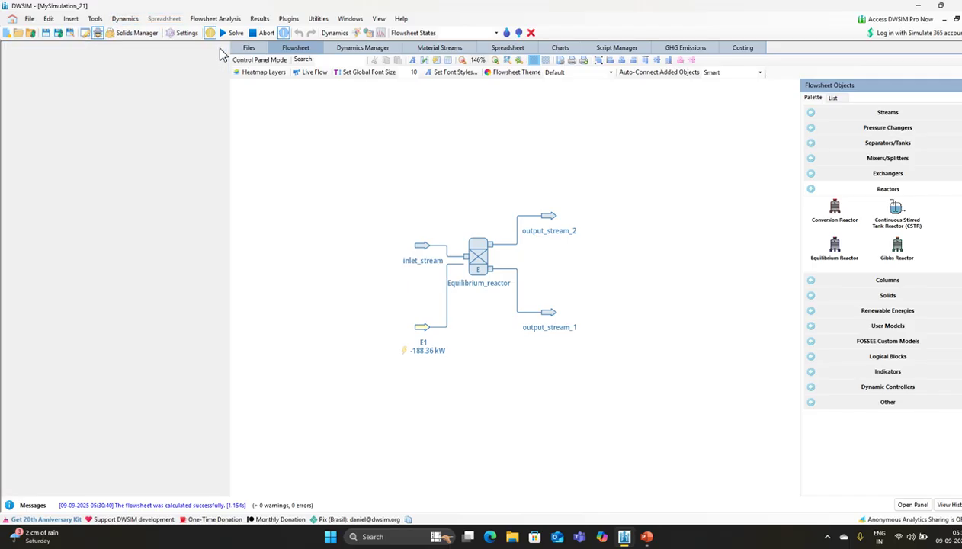
{"action": "left_click_drag", "start_coordinate": [210, 161], "coordinate": [302, 157]}
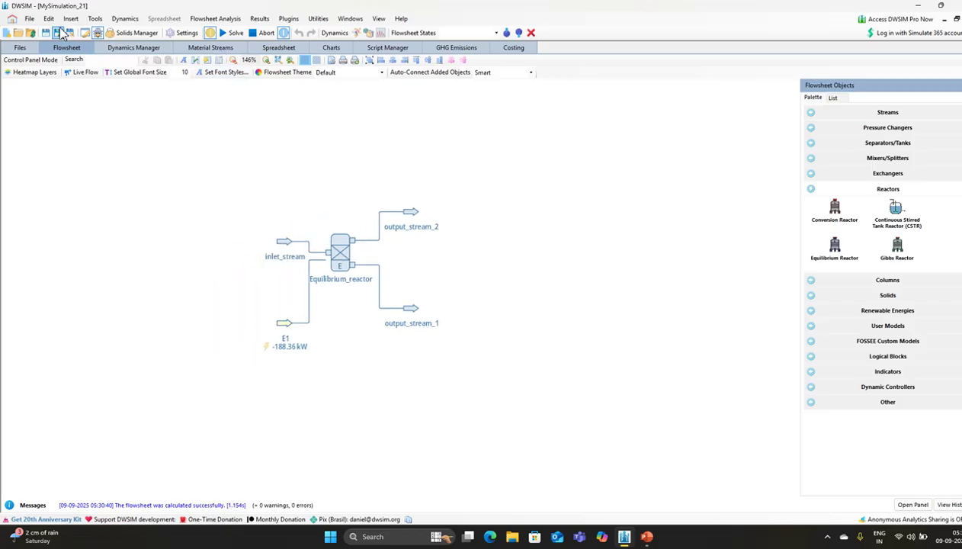
- Insert a property table into the flowsheet
{"action": "left_click", "coordinate": [94, 18]}
{"action": "left_click", "coordinate": [72, 20]}
{"action": "left_click", "coordinate": [72, 20]}
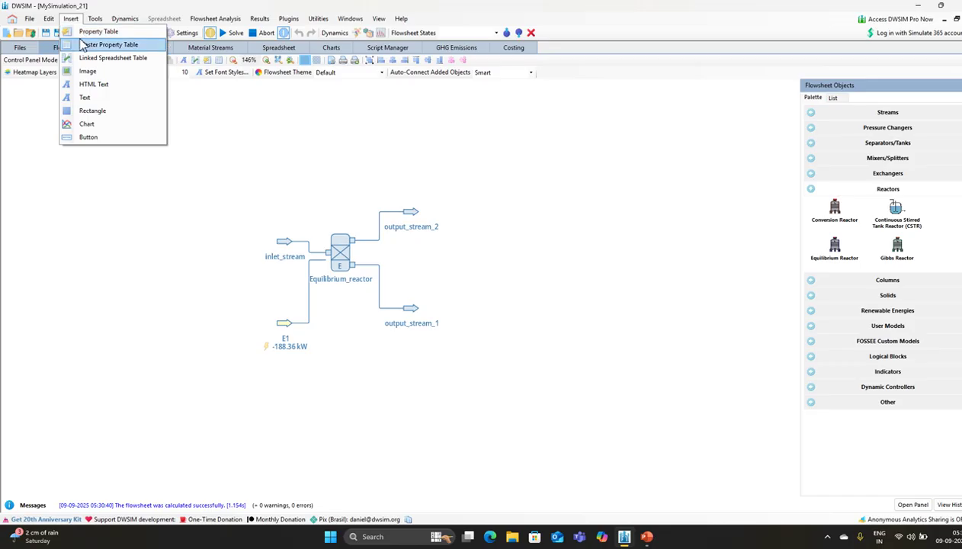
{"action": "left_click", "coordinate": [85, 32]}
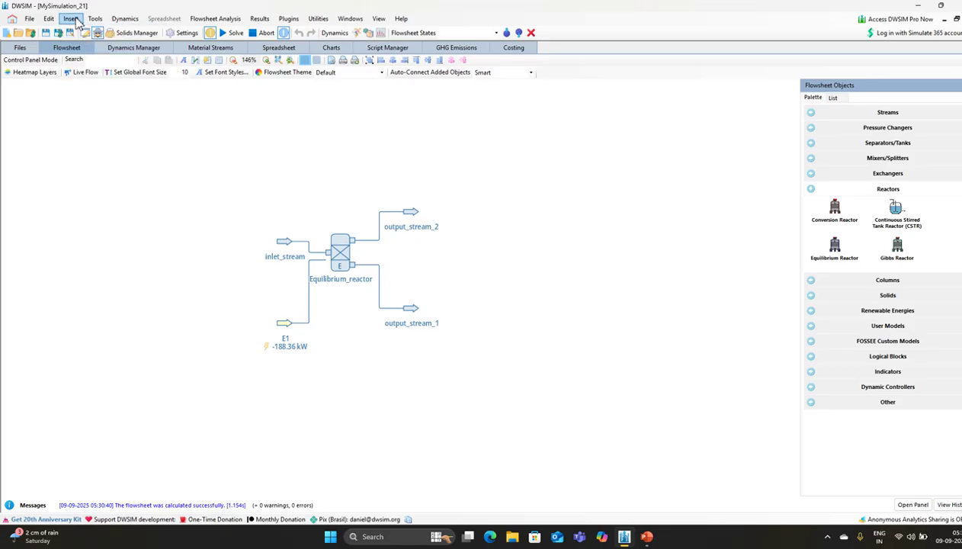
{"action": "left_click", "coordinate": [75, 20]}
{"action": "left_click", "coordinate": [88, 32]}
{"action": "left_click", "coordinate": [72, 19]}
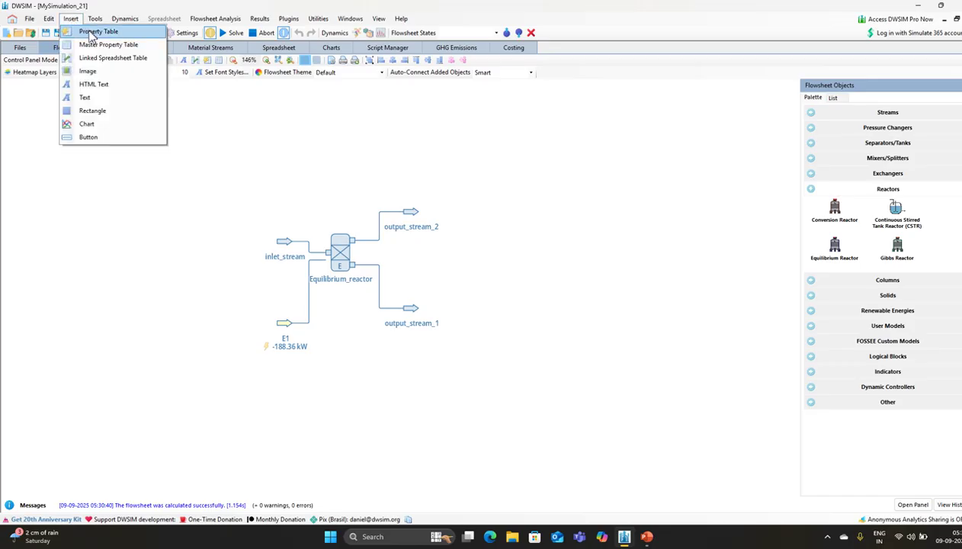
{"action": "left_click", "coordinate": [90, 34]}
{"action": "left_click", "coordinate": [70, 19]}
{"action": "left_click", "coordinate": [90, 32]}
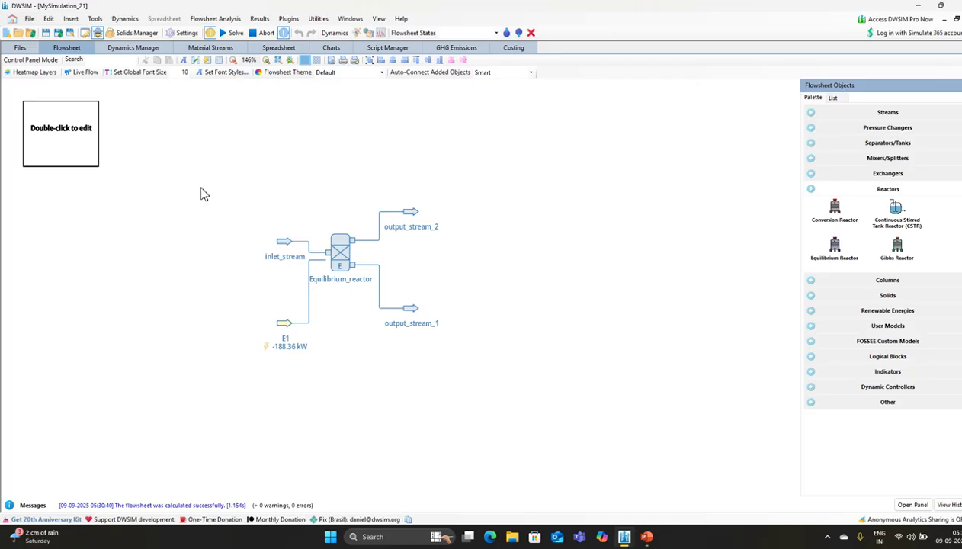
- Spread the four stacked property tables around the flowsheet: beside inlet_stream, above Equilibrium_reactor, and near output_stream_2 and output_stream_1
{"action": "left_click_drag", "start_coordinate": [88, 152], "coordinate": [257, 171]}
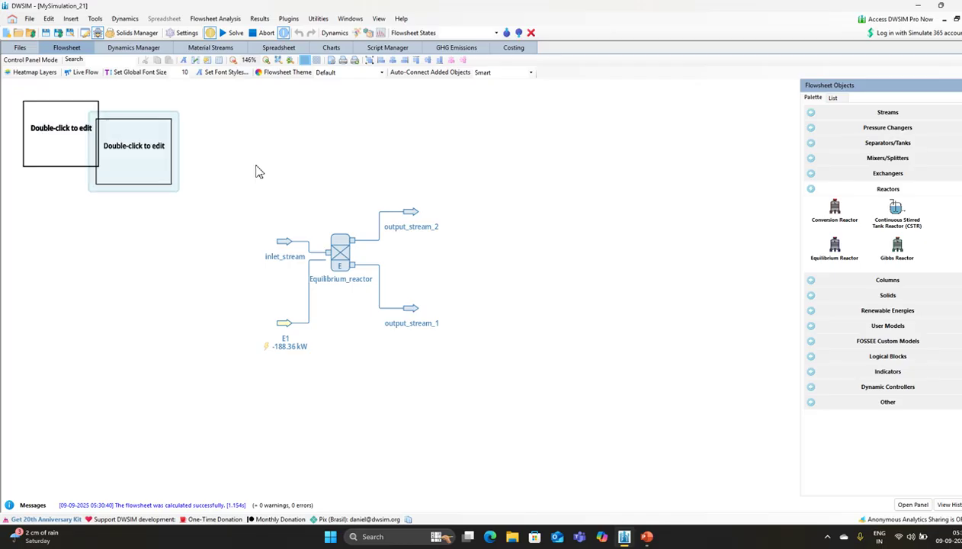
{"action": "left_click_drag", "start_coordinate": [63, 137], "coordinate": [106, 253]}
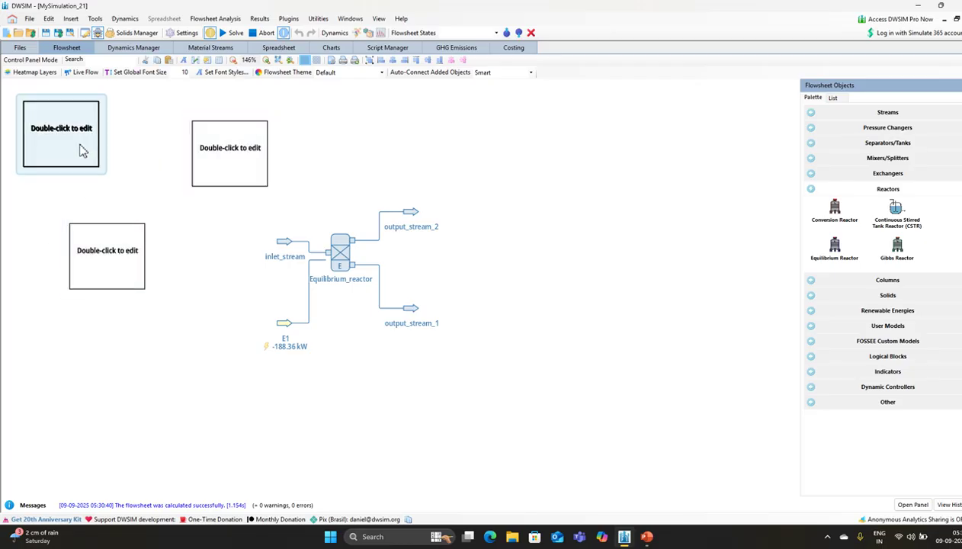
{"action": "left_click_drag", "start_coordinate": [72, 145], "coordinate": [500, 180]}
{"action": "left_click_drag", "start_coordinate": [77, 147], "coordinate": [549, 368]}
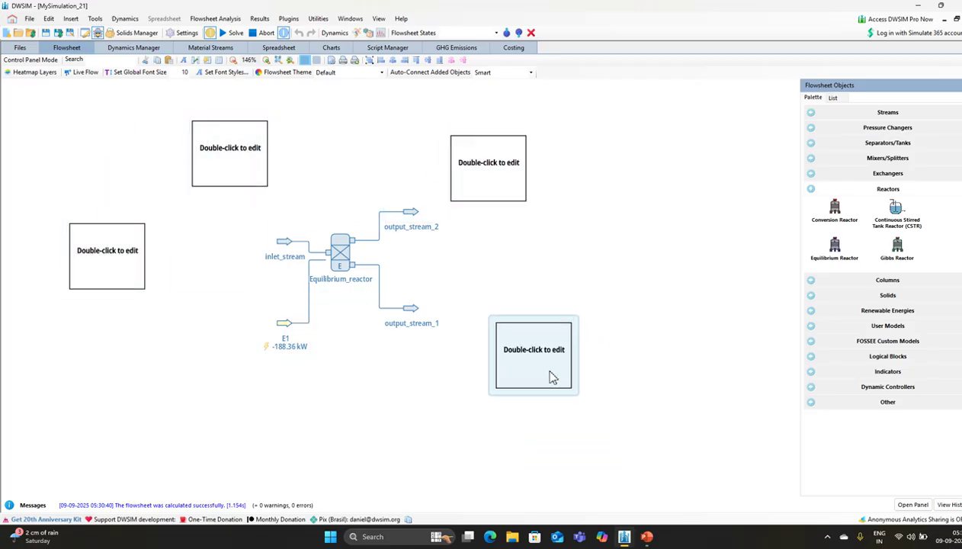
{"action": "left_click_drag", "start_coordinate": [248, 179], "coordinate": [338, 188]}
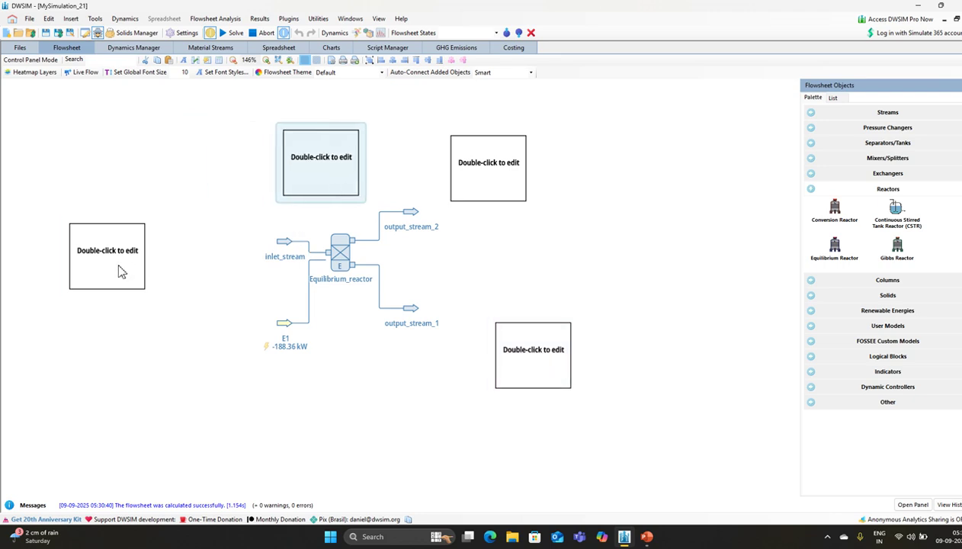
{"action": "left_click_drag", "start_coordinate": [120, 273], "coordinate": [181, 279]}
- Configure the property table beside inlet_stream to show that stream's Temperature, Pressure and Molar Flow
{"action": "double_click", "coordinate": [167, 272]}
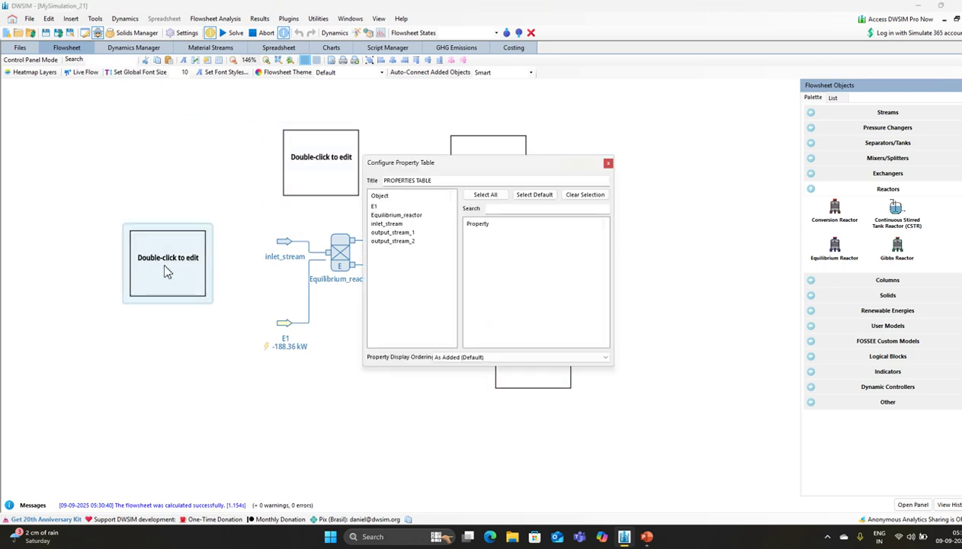
{"action": "left_click", "coordinate": [387, 224]}
{"action": "left_click", "coordinate": [476, 235]}
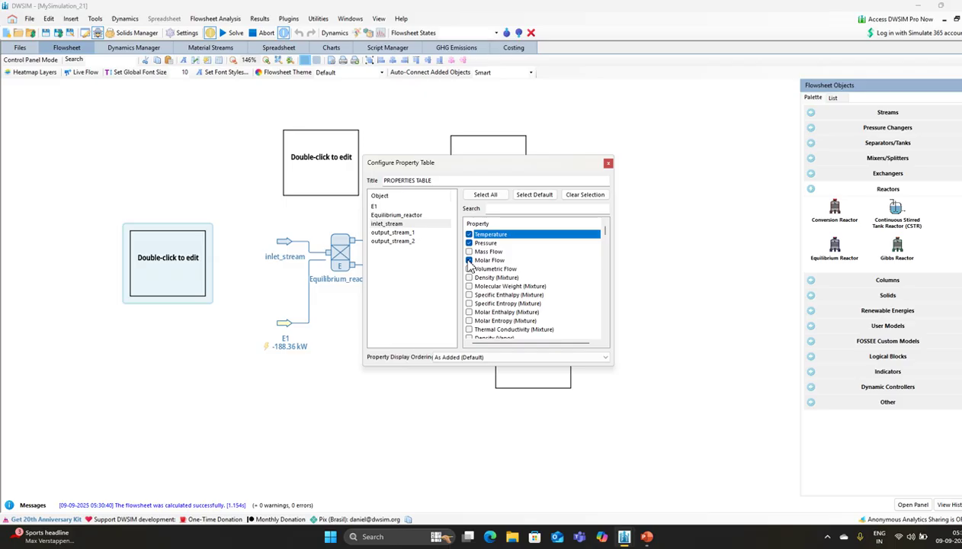
- Add inlet_stream's mixture molar fractions of Nitrogen and Hydrogen to its property table, and move the table clear of the reactor
{"action": "scroll", "coordinate": [513, 312], "scroll_direction": "down", "scroll_amount": 10}
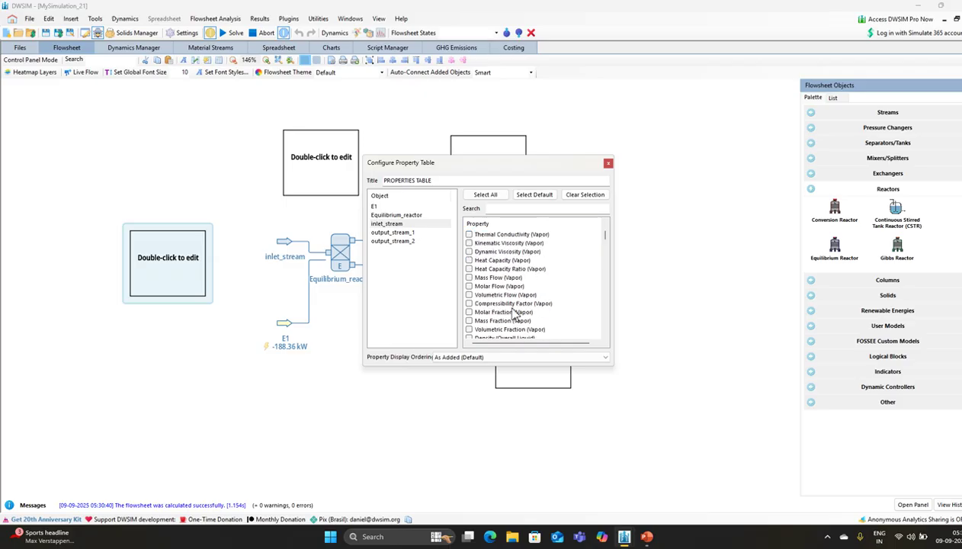
{"action": "scroll", "coordinate": [511, 312], "scroll_direction": "down", "scroll_amount": 10}
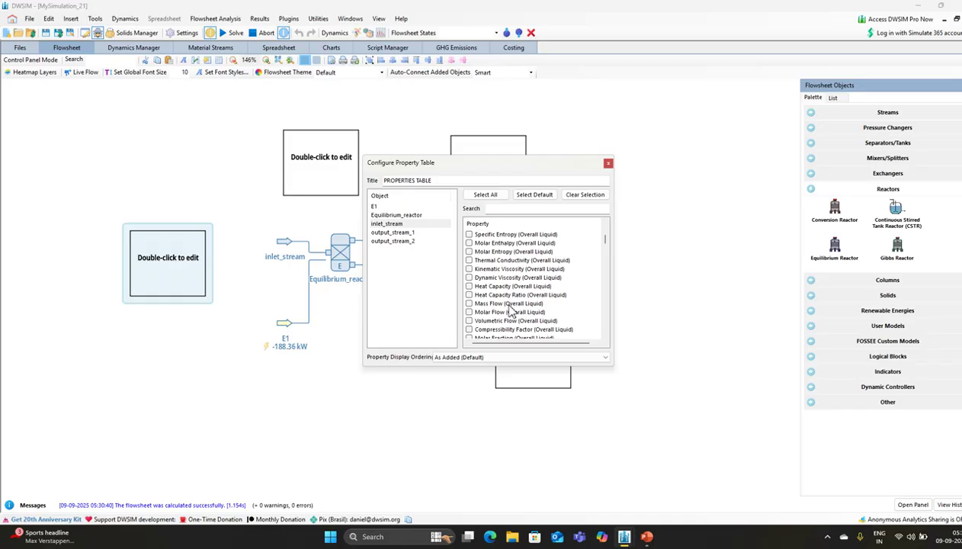
{"action": "scroll", "coordinate": [507, 311], "scroll_direction": "down", "scroll_amount": 5}
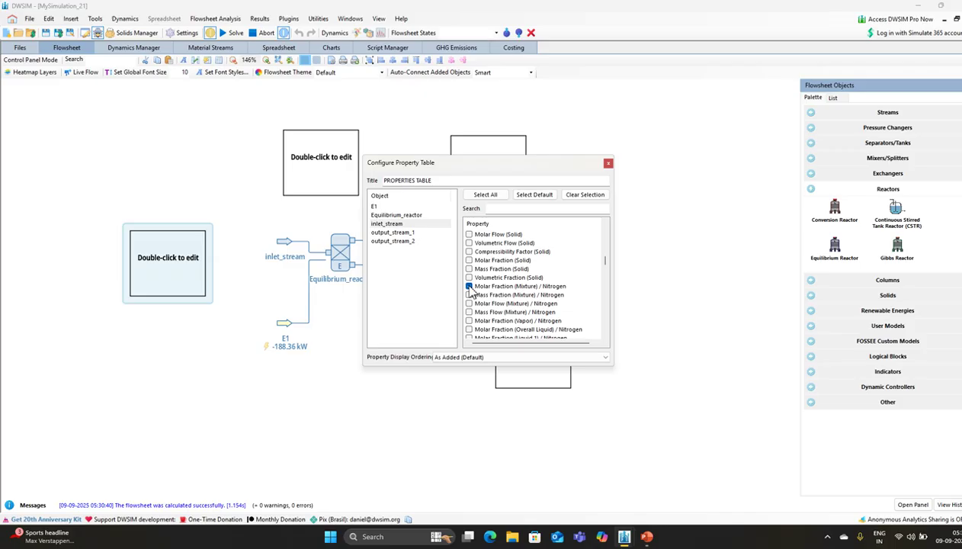
{"action": "scroll", "coordinate": [546, 309], "scroll_direction": "down", "scroll_amount": 5}
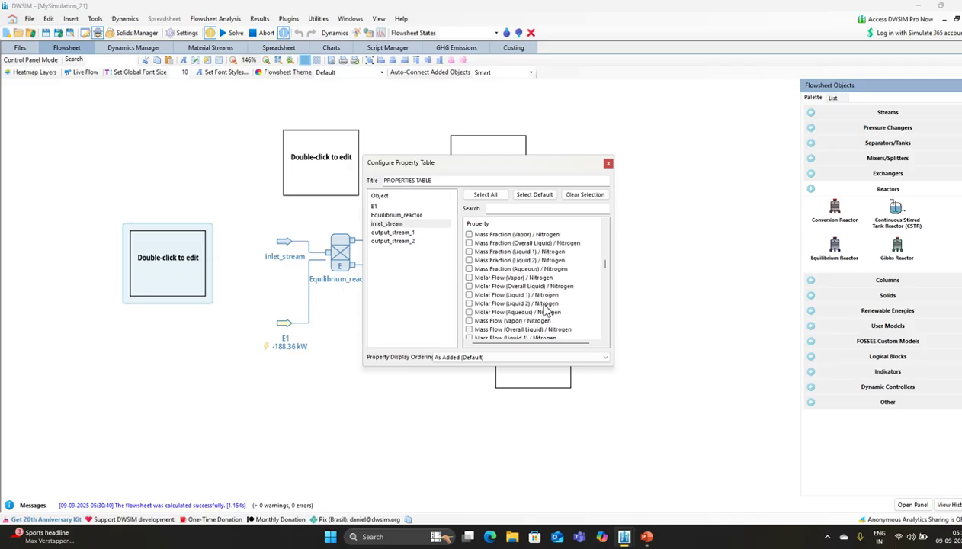
{"action": "scroll", "coordinate": [546, 309], "scroll_direction": "down", "scroll_amount": 4}
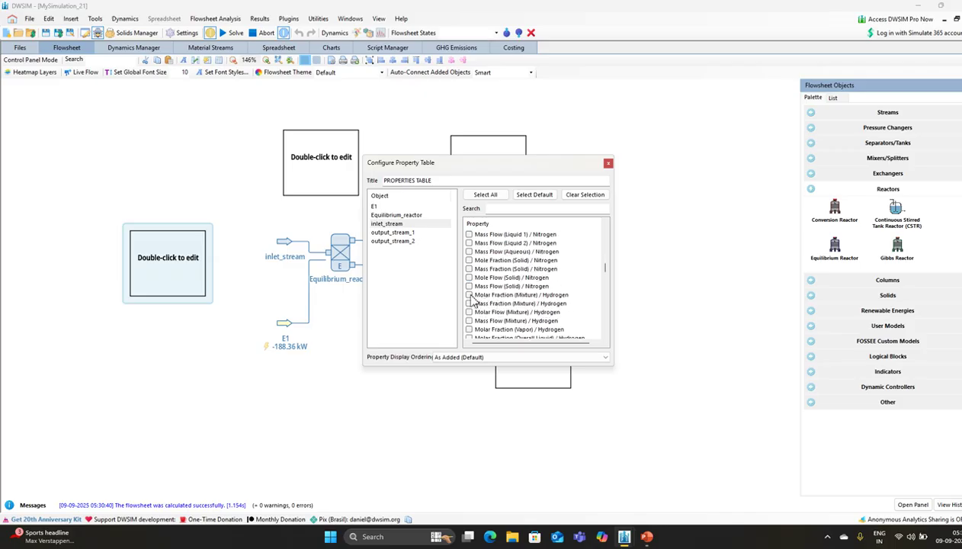
{"action": "left_click", "coordinate": [608, 163]}
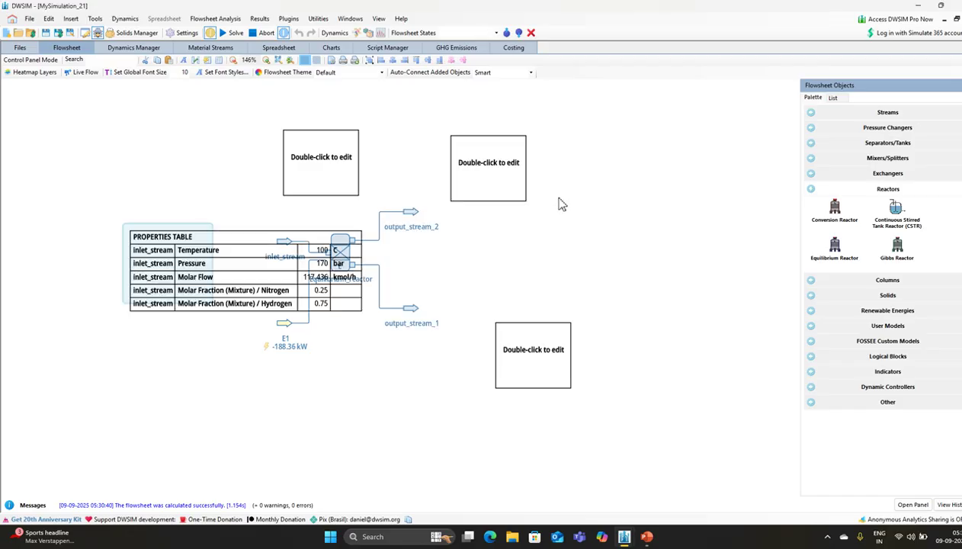
{"action": "left_click_drag", "start_coordinate": [153, 228], "coordinate": [143, 200]}
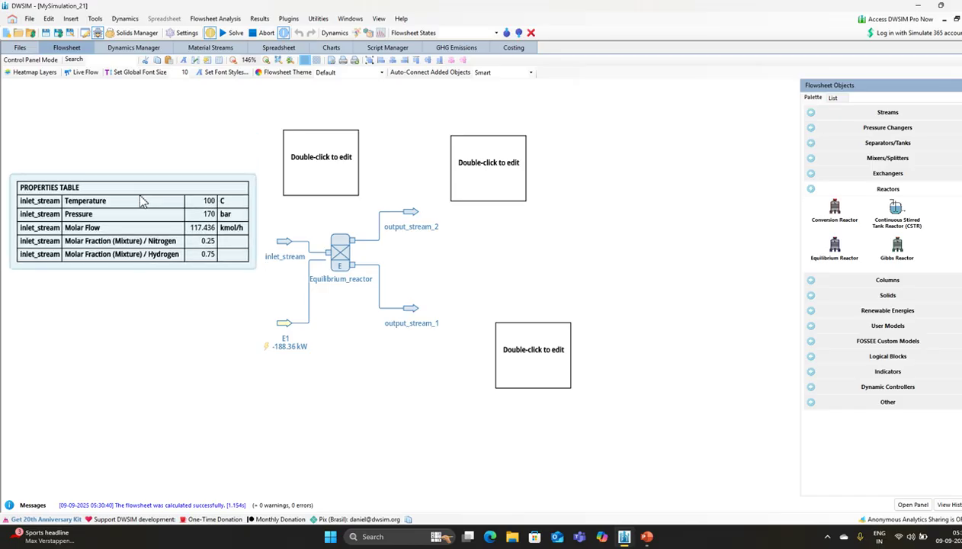
- Replace Molar Flow with Mass Flow in the inlet_stream property table
{"action": "double_click", "coordinate": [142, 201]}
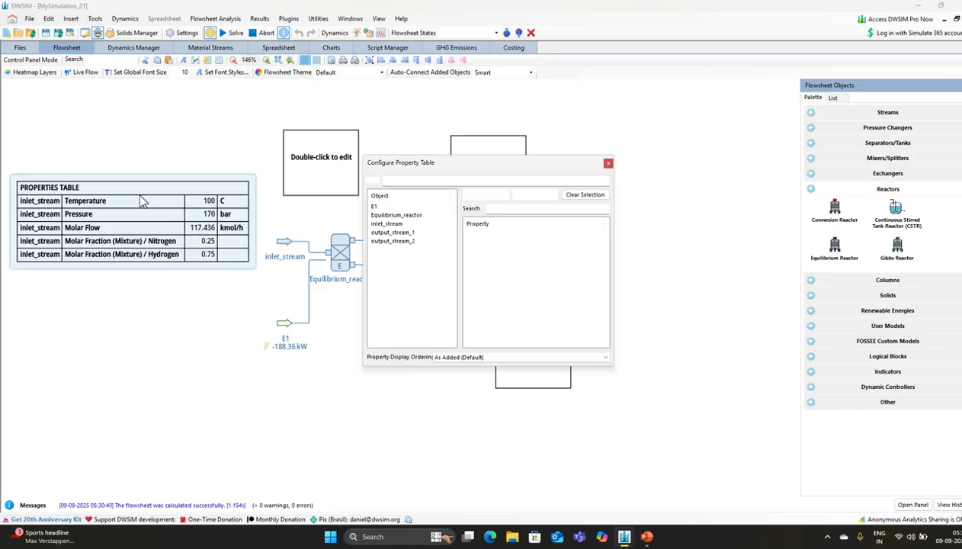
{"action": "left_click", "coordinate": [386, 224]}
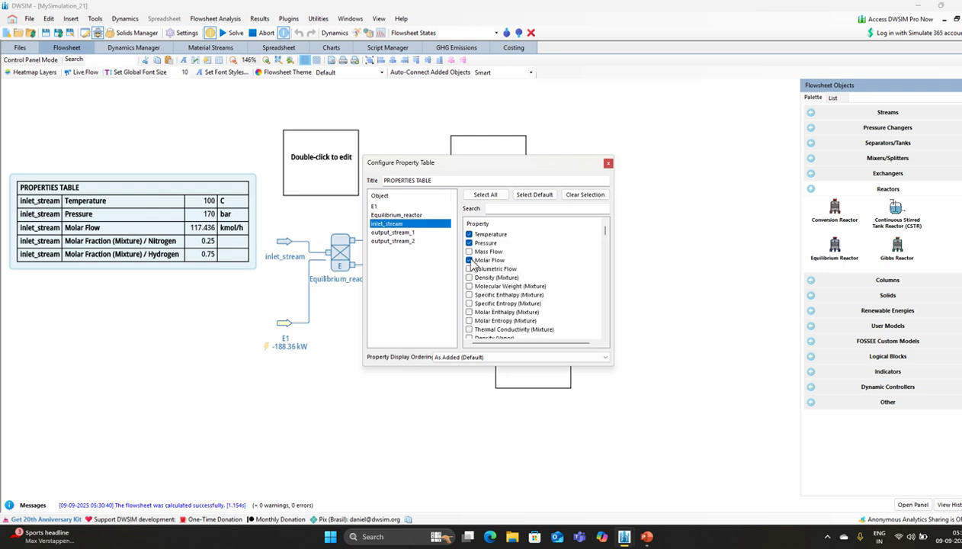
{"action": "left_click", "coordinate": [470, 261]}
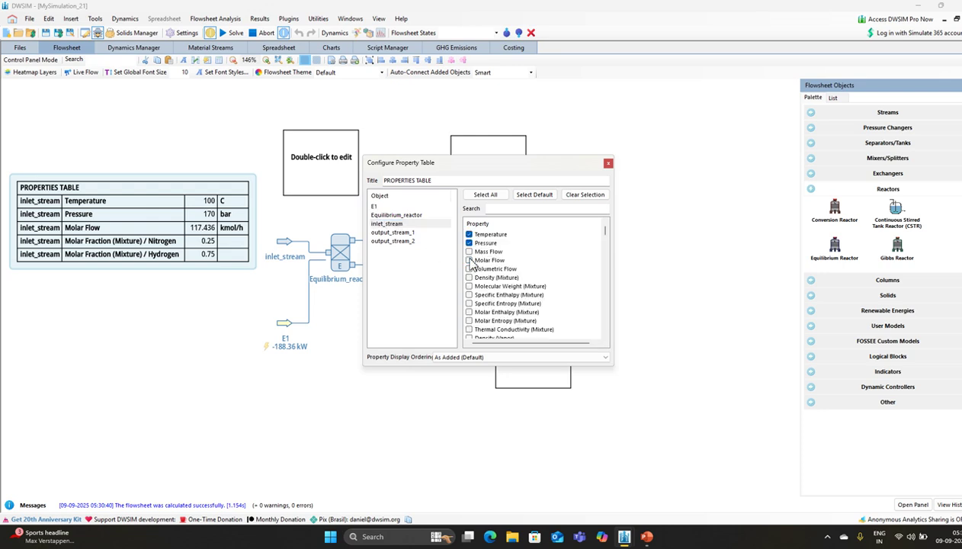
{"action": "left_click", "coordinate": [608, 163]}
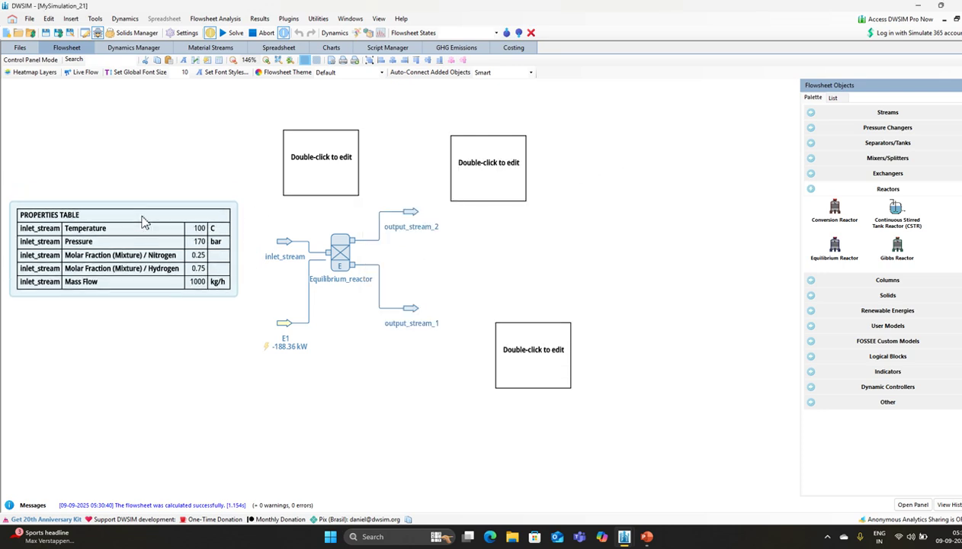
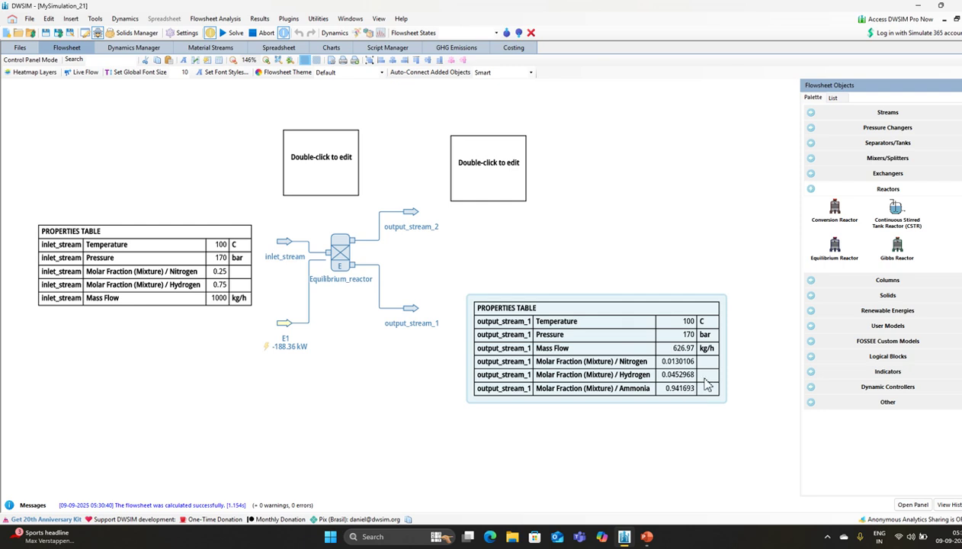
- Configure the empty table near output_stream_2 to show that stream's Temperature, Pressure and Mass Flow
{"action": "left_click_drag", "start_coordinate": [564, 299], "coordinate": [549, 305]}
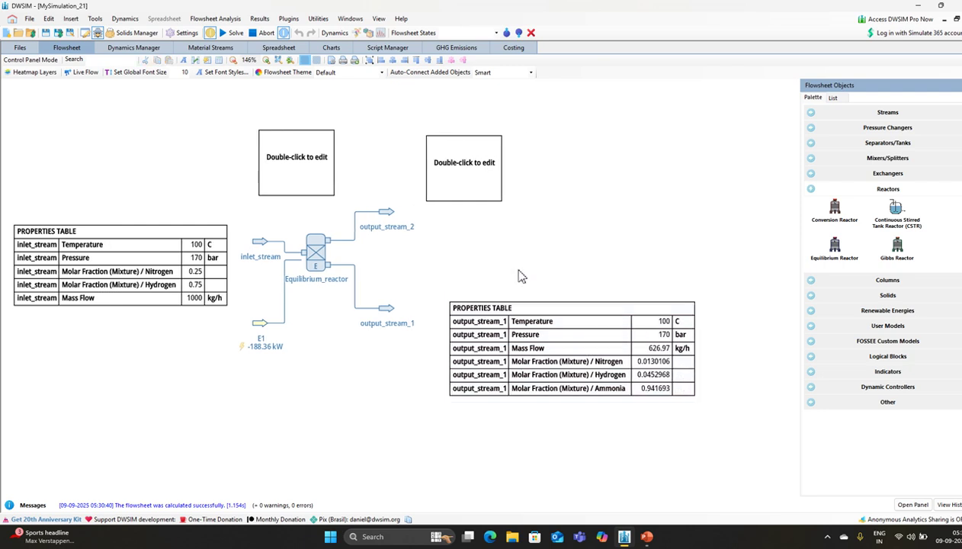
{"action": "double_click", "coordinate": [454, 190]}
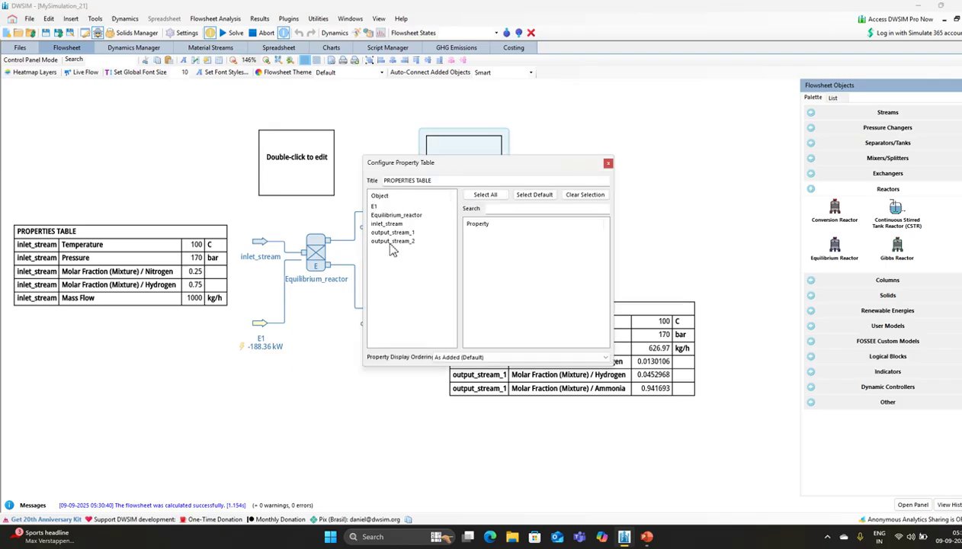
{"action": "left_click", "coordinate": [387, 241]}
{"action": "left_click", "coordinate": [469, 235]}
{"action": "left_click", "coordinate": [469, 243]}
{"action": "left_click", "coordinate": [470, 251]}
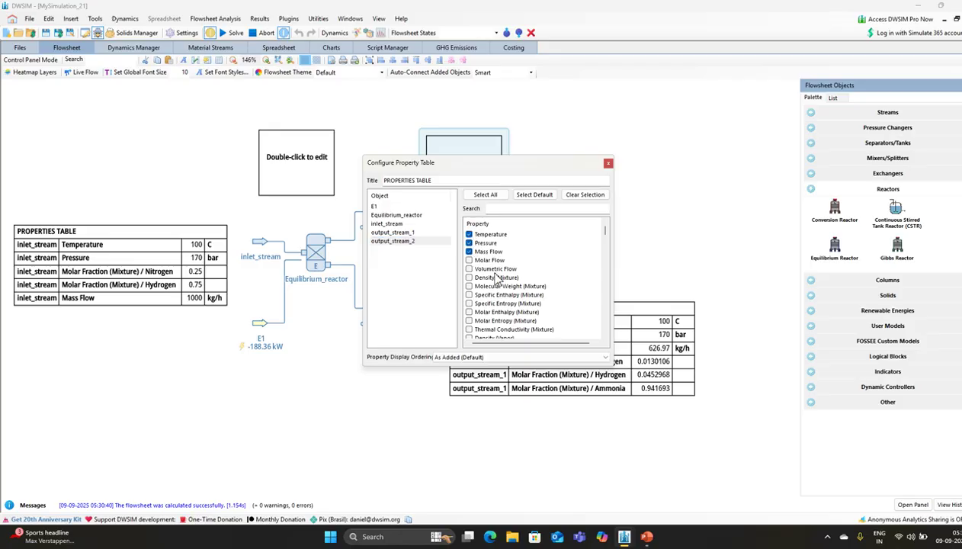
- Add output_stream_2's mixture molar fractions of Nitrogen, Hydrogen and Ammonia to its property table
{"action": "scroll", "coordinate": [501, 279], "scroll_direction": "down", "scroll_amount": 10}
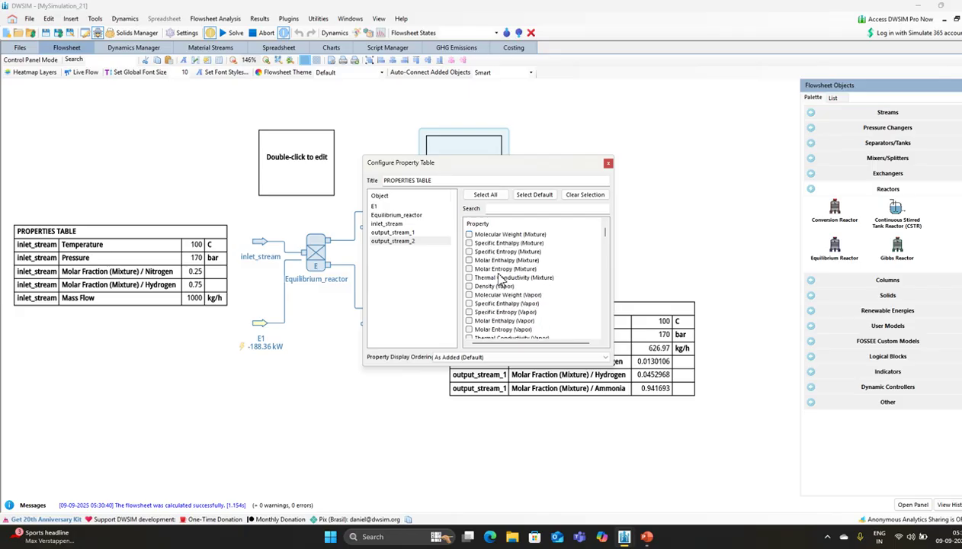
{"action": "scroll", "coordinate": [500, 279], "scroll_direction": "down", "scroll_amount": 10}
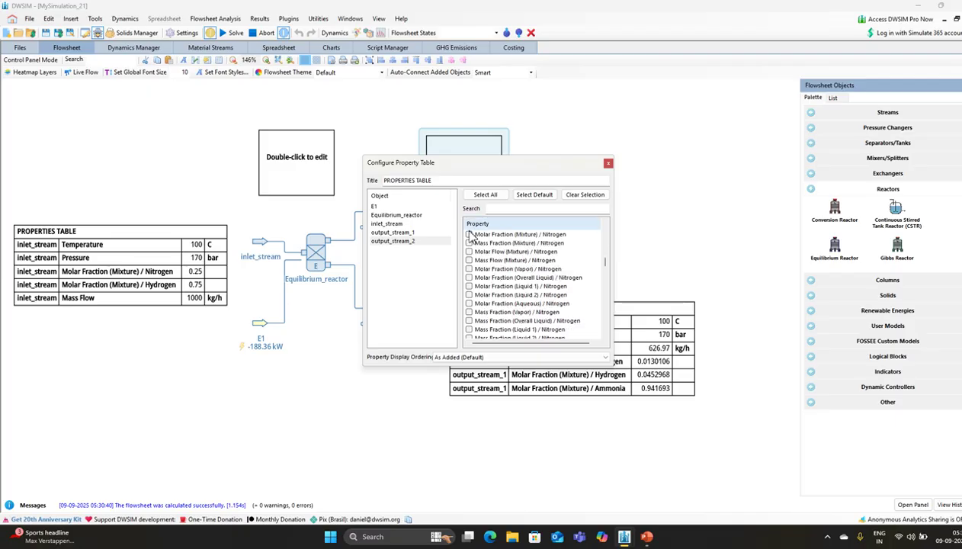
{"action": "scroll", "coordinate": [495, 279], "scroll_direction": "down", "scroll_amount": 3}
{"action": "scroll", "coordinate": [495, 276], "scroll_direction": "down", "scroll_amount": 5}
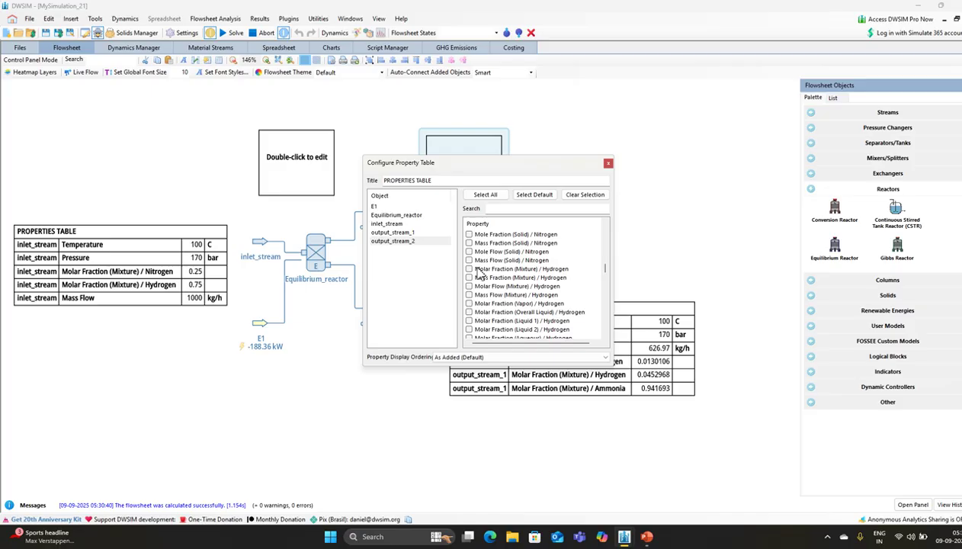
{"action": "left_click", "coordinate": [476, 269]}
{"action": "scroll", "coordinate": [473, 279], "scroll_direction": "down", "scroll_amount": 8}
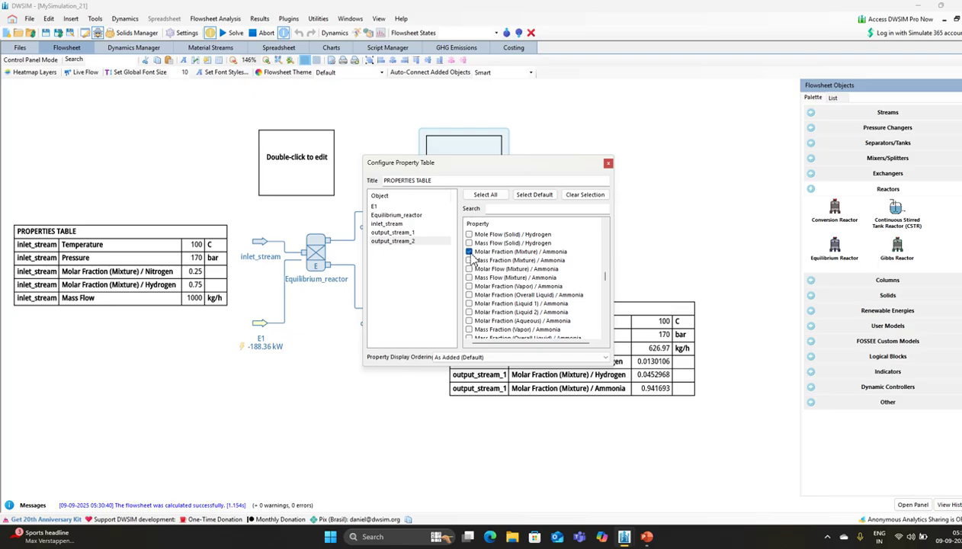
{"action": "left_click", "coordinate": [608, 163]}
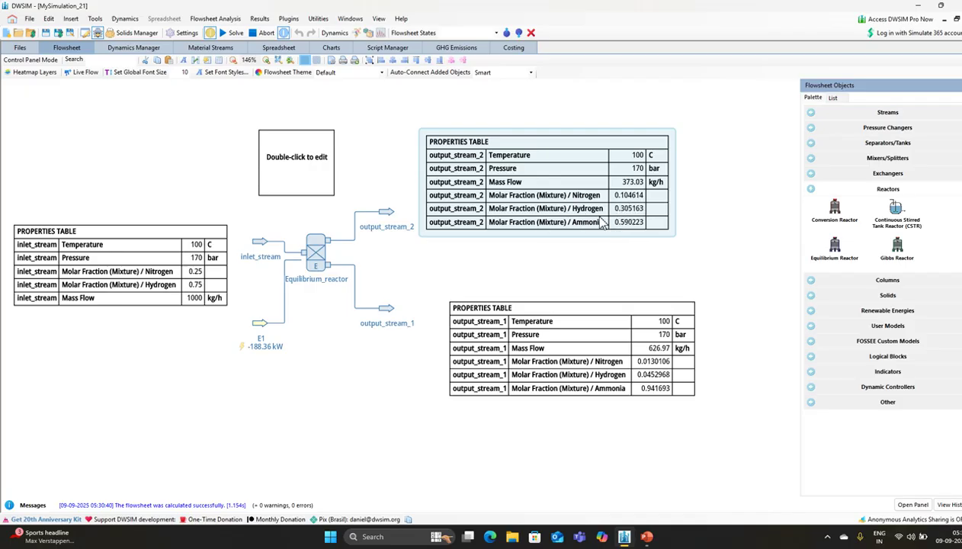
- Configure the empty table above the reactor to show Equilibrium_reactor's Volume and Height
{"action": "left_click_drag", "start_coordinate": [493, 269], "coordinate": [510, 272]}
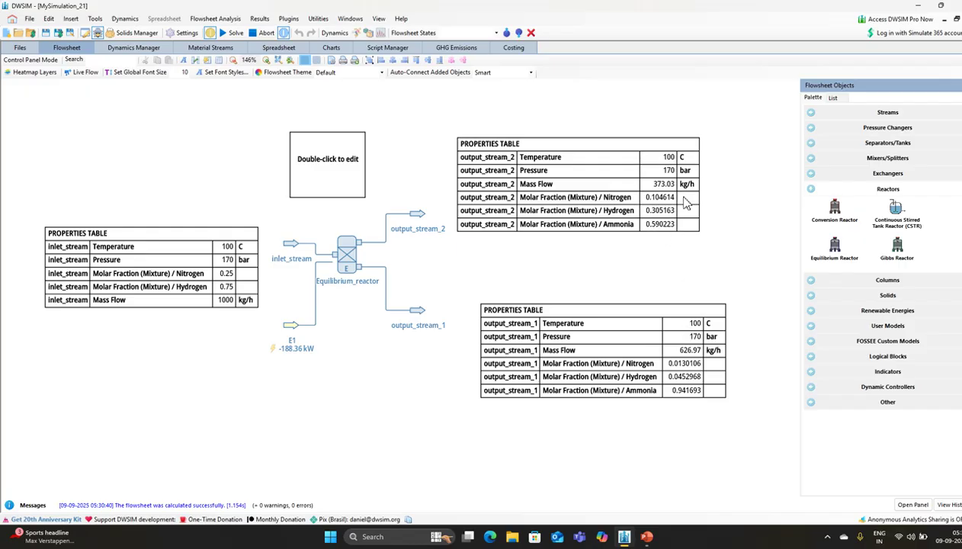
{"action": "double_click", "coordinate": [330, 171]}
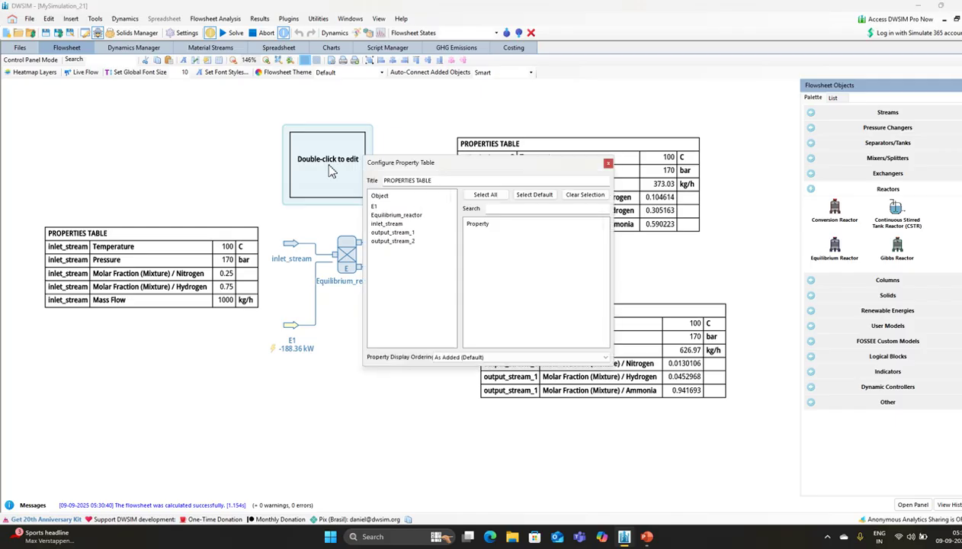
{"action": "left_click", "coordinate": [397, 215]}
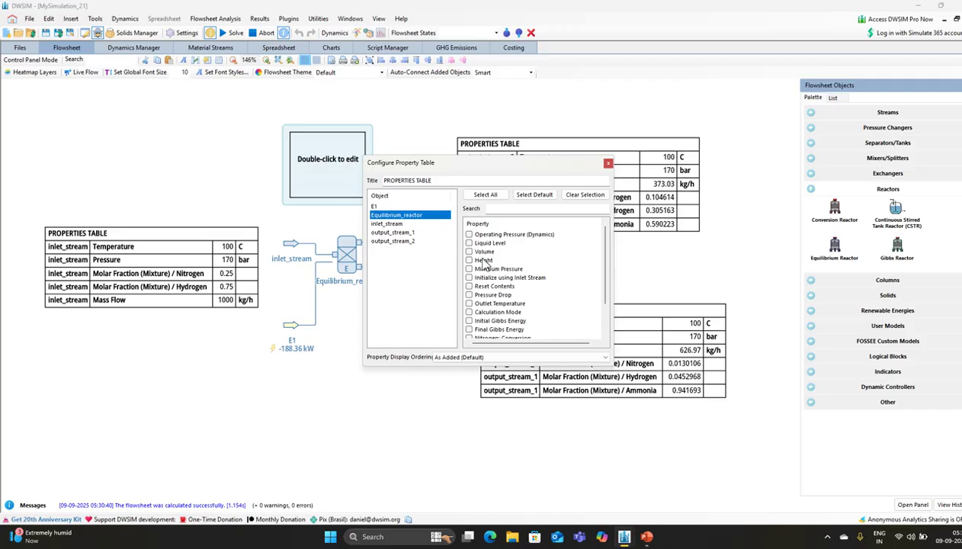
{"action": "left_click", "coordinate": [469, 252]}
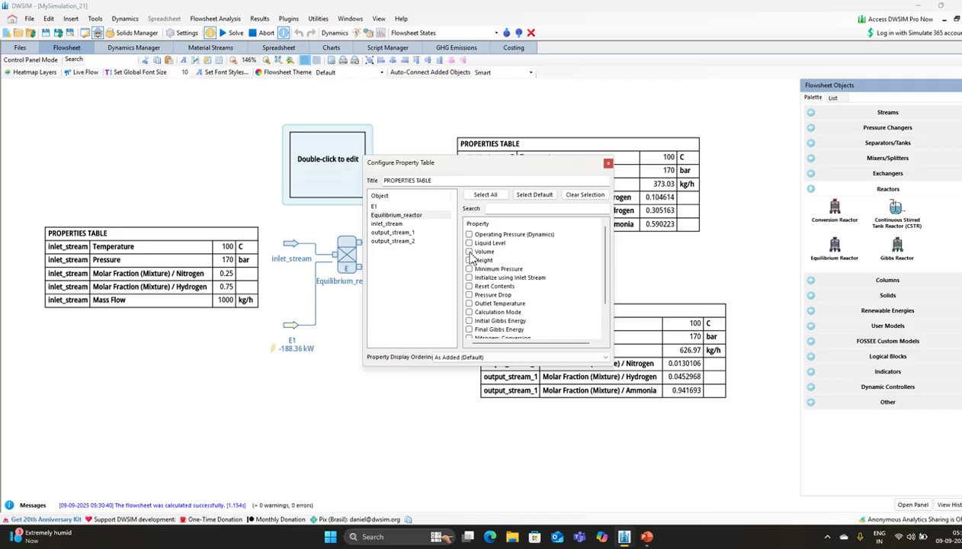
{"action": "left_click", "coordinate": [469, 260]}
- Add Nitrogen and Hydrogen Conversion to the Equilibrium_reactor table, and move it clear of the output_stream_2 table
{"action": "scroll", "coordinate": [531, 309], "scroll_direction": "down", "scroll_amount": 2}
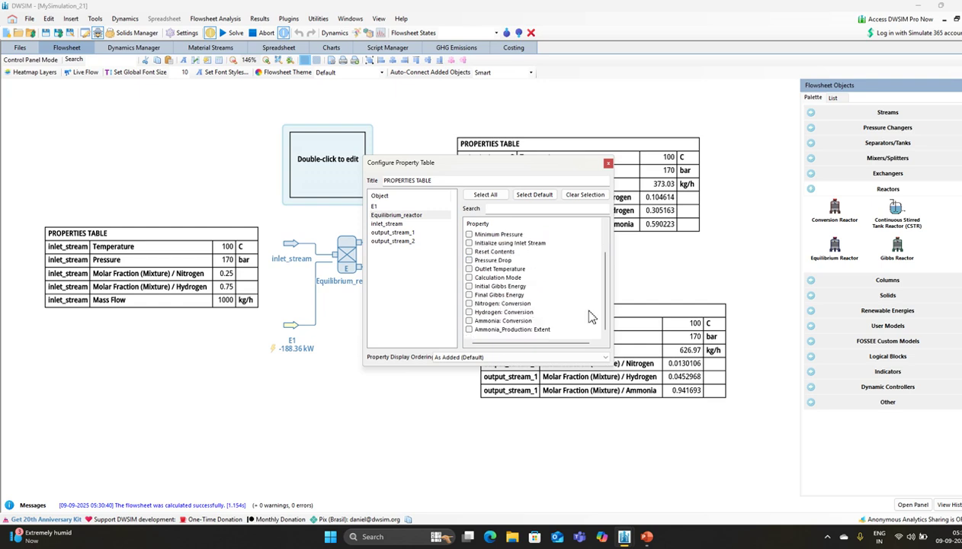
{"action": "left_click", "coordinate": [469, 303]}
{"action": "left_click", "coordinate": [469, 312]}
{"action": "left_click", "coordinate": [607, 162]}
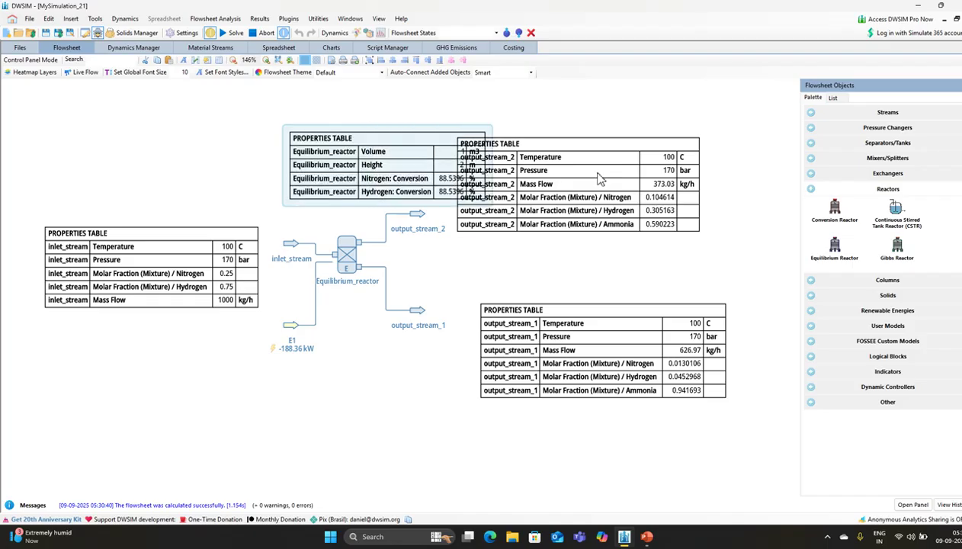
{"action": "left_click_drag", "start_coordinate": [372, 128], "coordinate": [355, 139]}
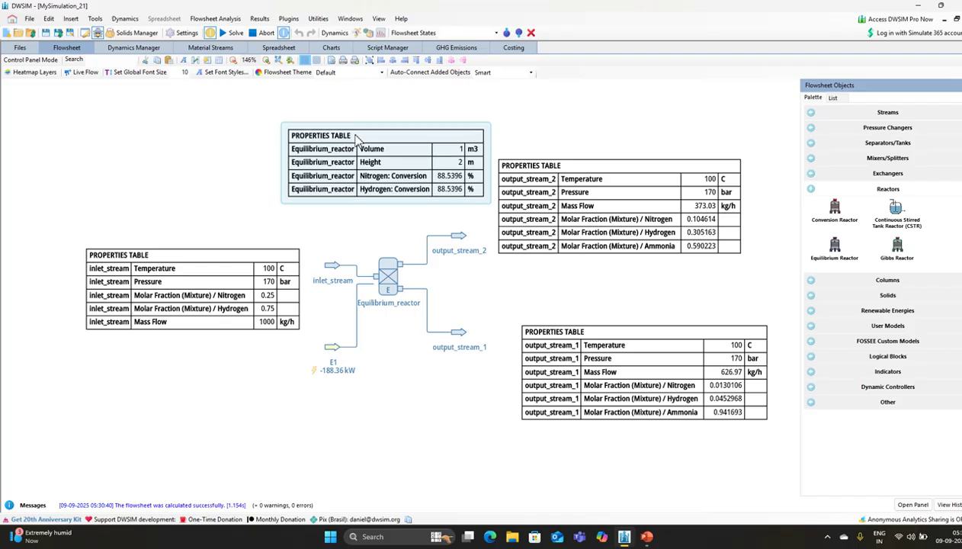